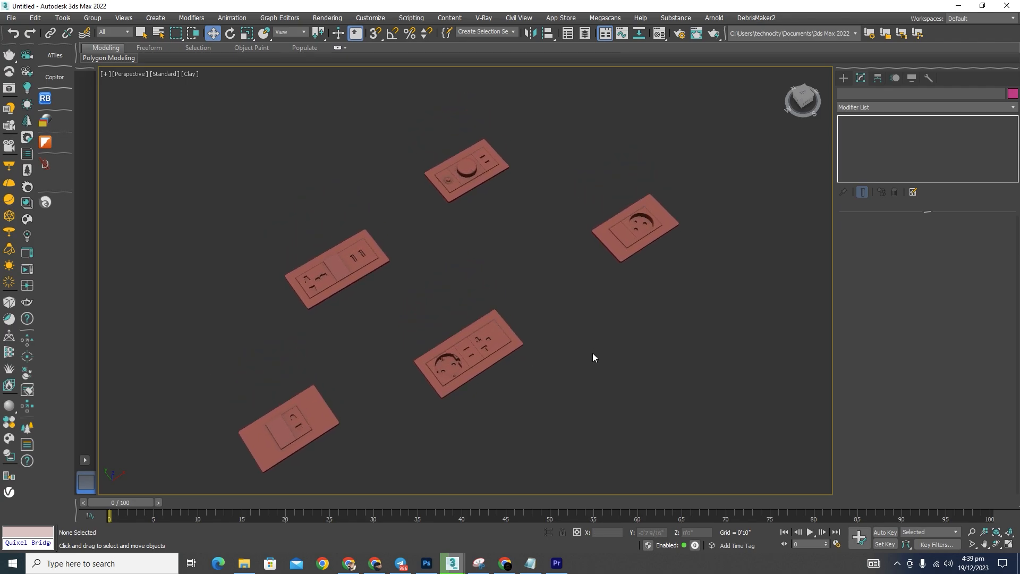
# Examine the five sample power socket plates in the perspective view from near and far.
pyautogui.moveTo(593, 352); pyautogui.dragTo(603, 362, button='middle')
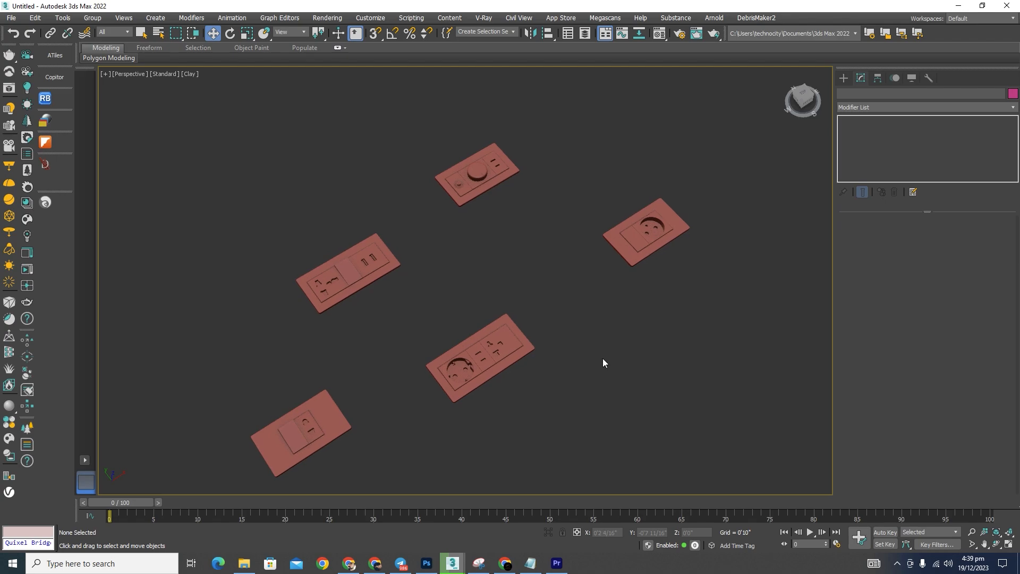
pyautogui.moveTo(603, 358); pyautogui.dragTo(584, 350, button='middle')
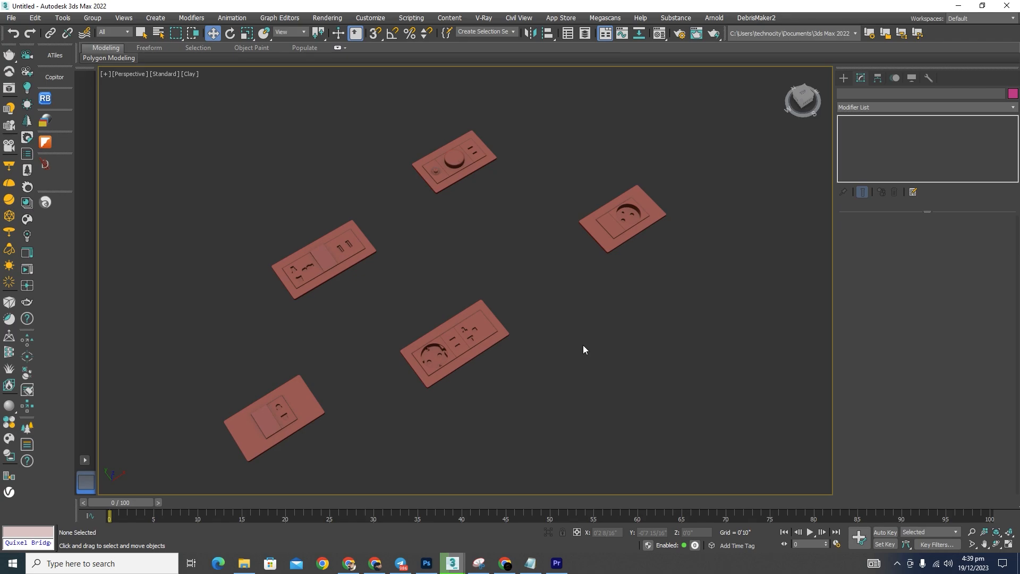
pyautogui.scroll(3, 624, 375)
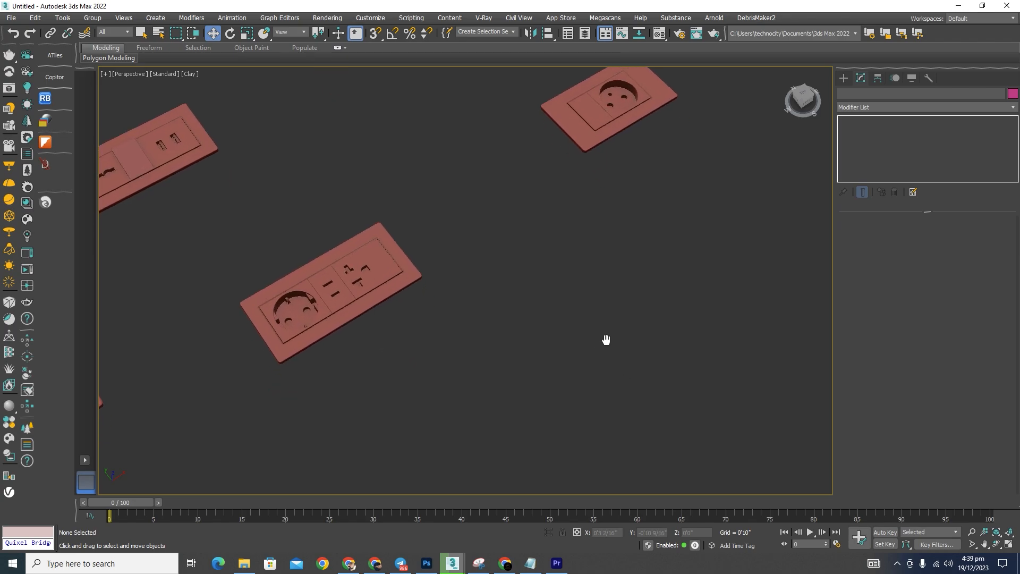
pyautogui.moveTo(605, 339); pyautogui.dragTo(574, 330, button='middle')
pyautogui.scroll(-5, 684, 355)
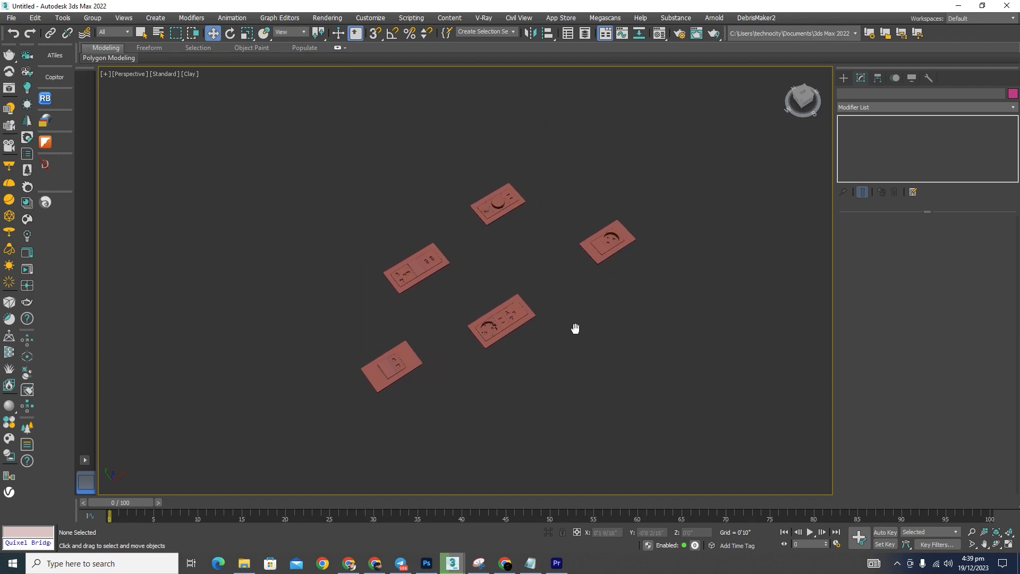
pyautogui.moveTo(554, 288); pyautogui.dragTo(569, 347, button='middle')
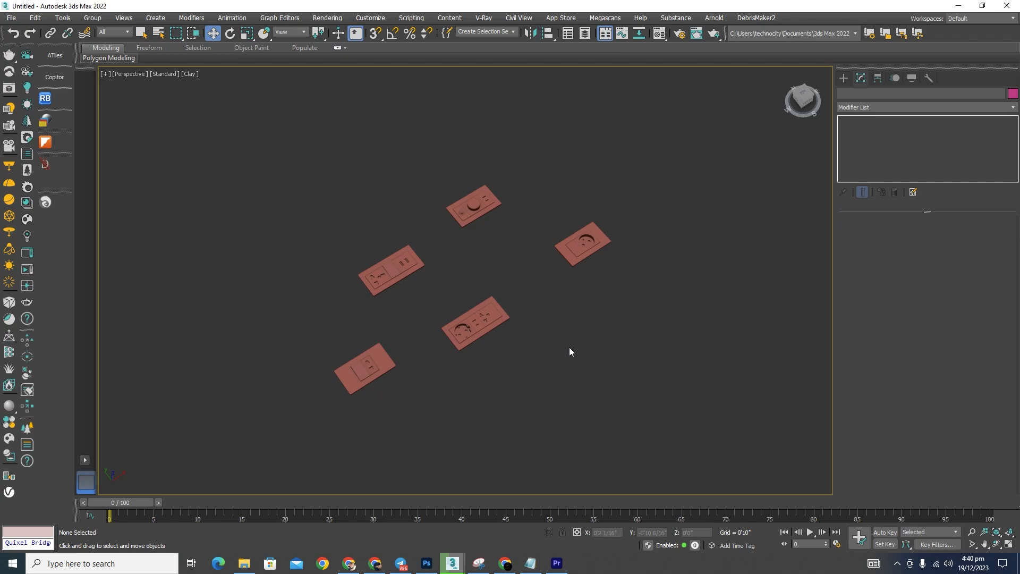
pyautogui.moveTo(585, 357); pyautogui.dragTo(573, 352, button='middle')
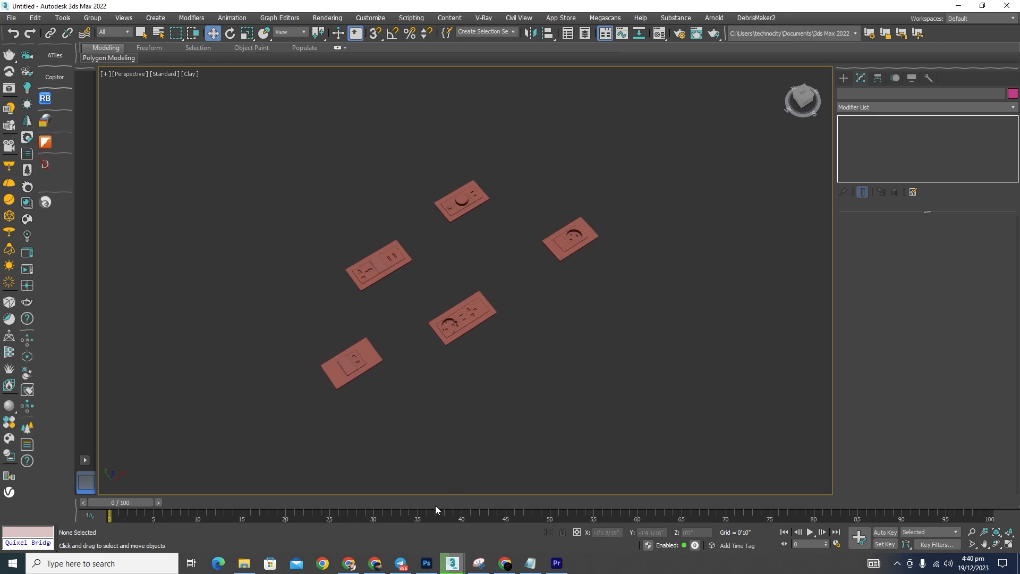
# Check the browser search results for the 3D R.n.D power sockets script and return to 3ds Max.
pyautogui.click(349, 563)
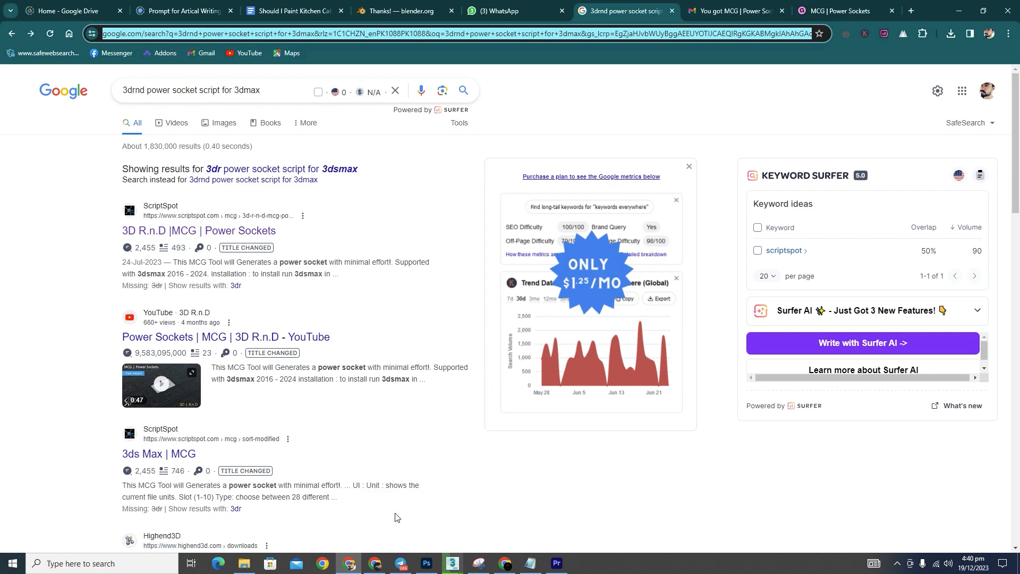
pyautogui.click(451, 566)
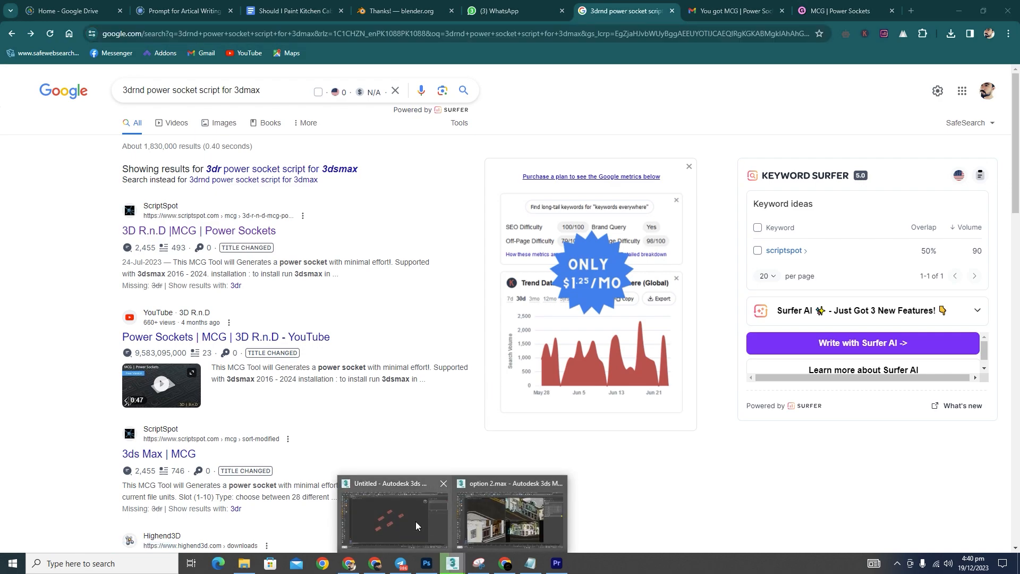
pyautogui.click(415, 522)
pyautogui.click(346, 301)
# Switch to File Explorer and copy 3DRnD_Power_Sockets_v1.0.3.mcg from the Power Socket folder in Downloads.
pyautogui.click(243, 563)
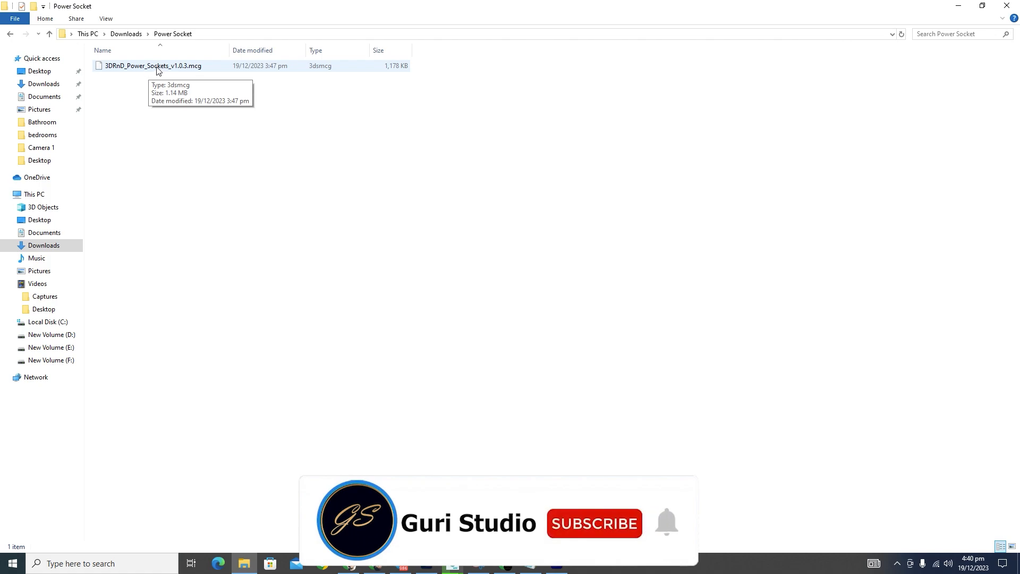
pyautogui.click(157, 67)
pyautogui.rightClick(157, 66)
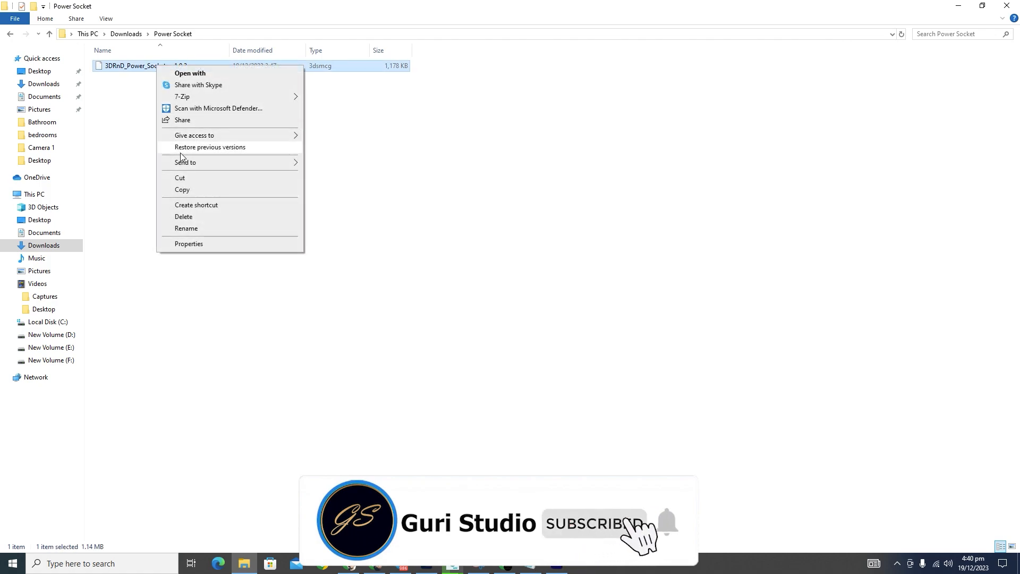
pyautogui.click(186, 192)
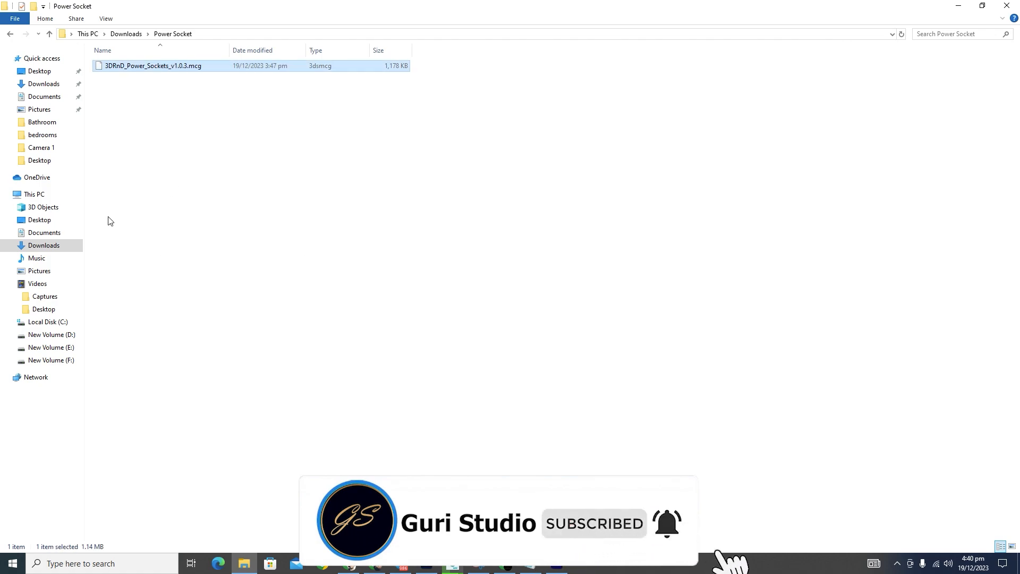
# Open the Plugins folder of 3ds Max 2022 under Program Files, Autodesk on Local Disk (C:).
pyautogui.click(54, 326)
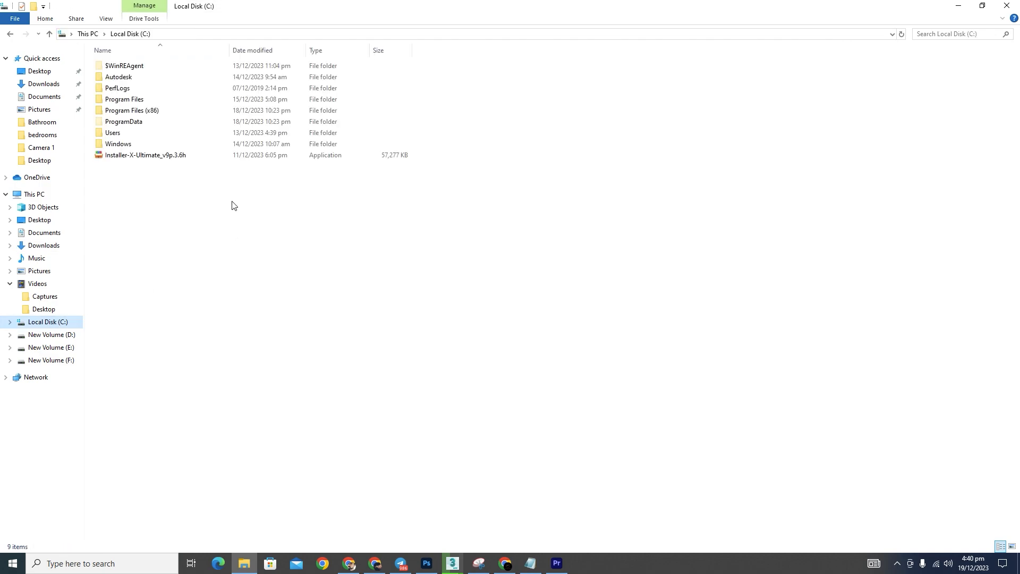
pyautogui.doubleClick(123, 102)
pyautogui.doubleClick(127, 88)
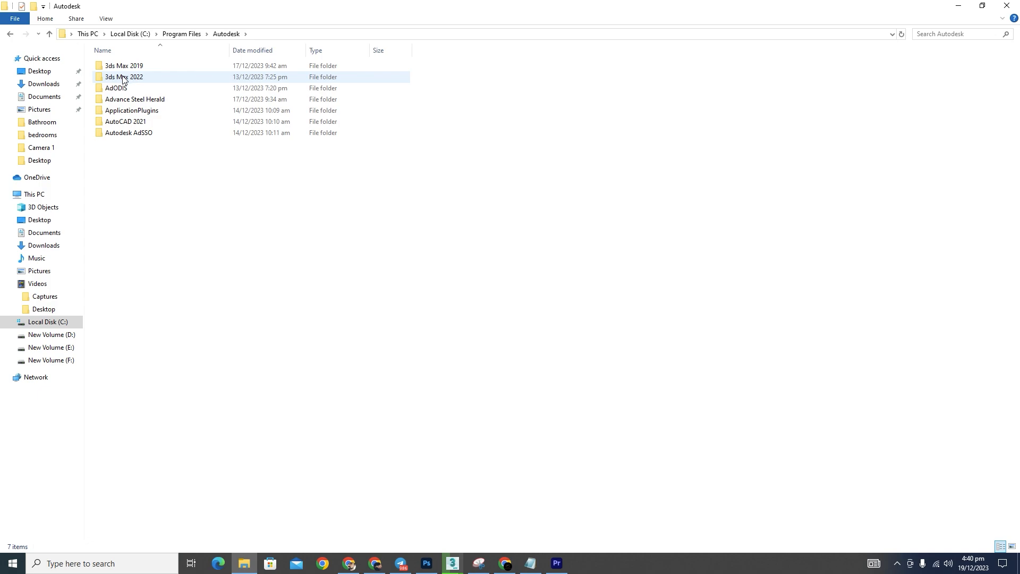
pyautogui.doubleClick(123, 78)
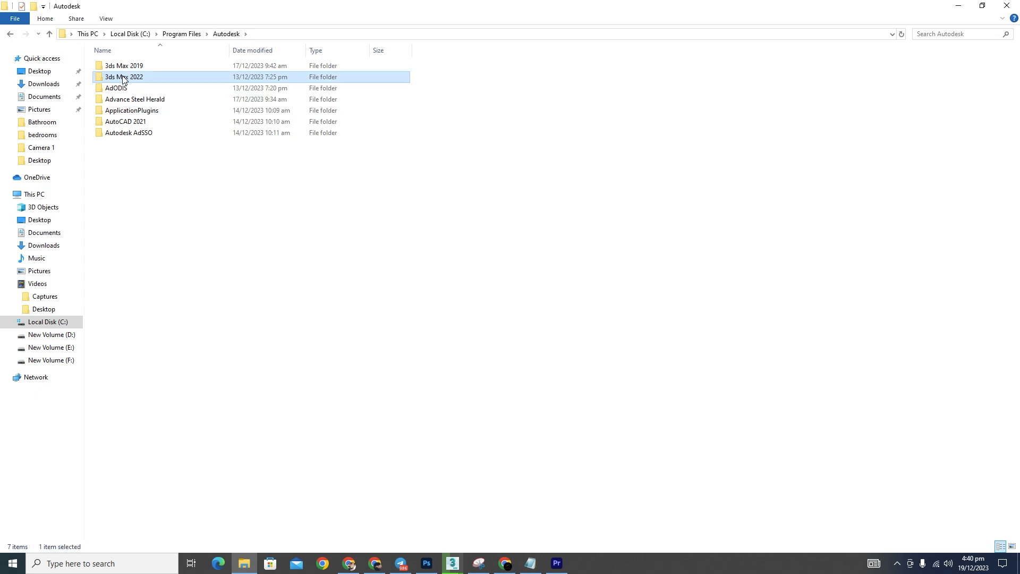
pyautogui.scroll(-4, 170, 244)
pyautogui.scroll(-3, 170, 244)
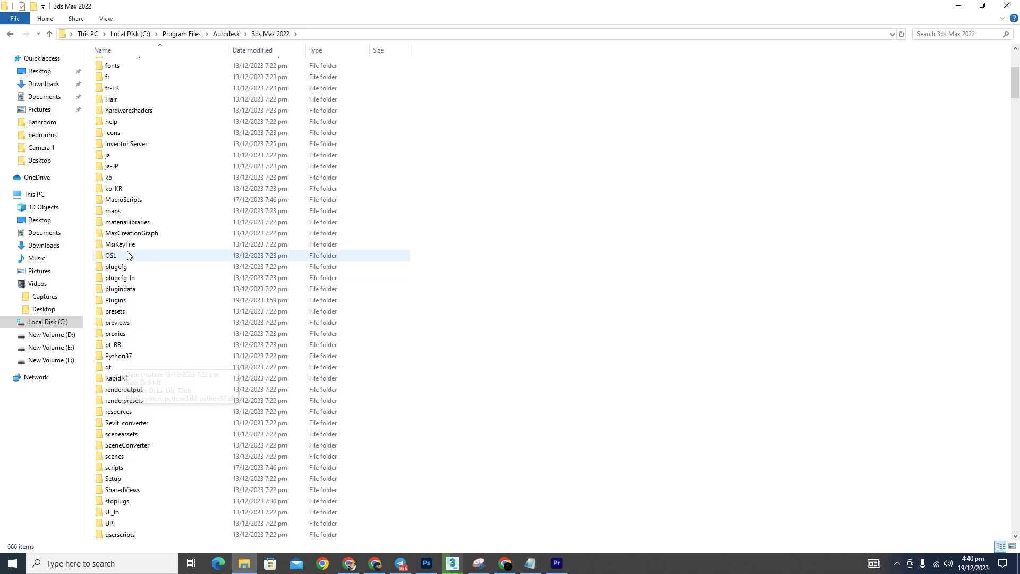
pyautogui.doubleClick(124, 300)
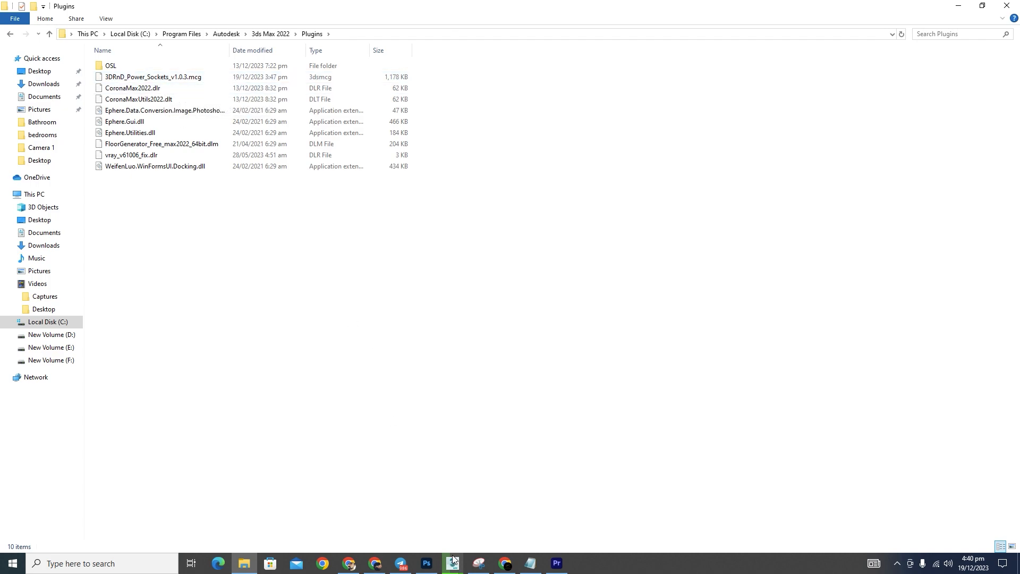
# Switch to 3ds Max and look for the 3D | RnD category among the geometry creation categories.
pyautogui.moveTo(453, 559)
pyautogui.click(404, 515)
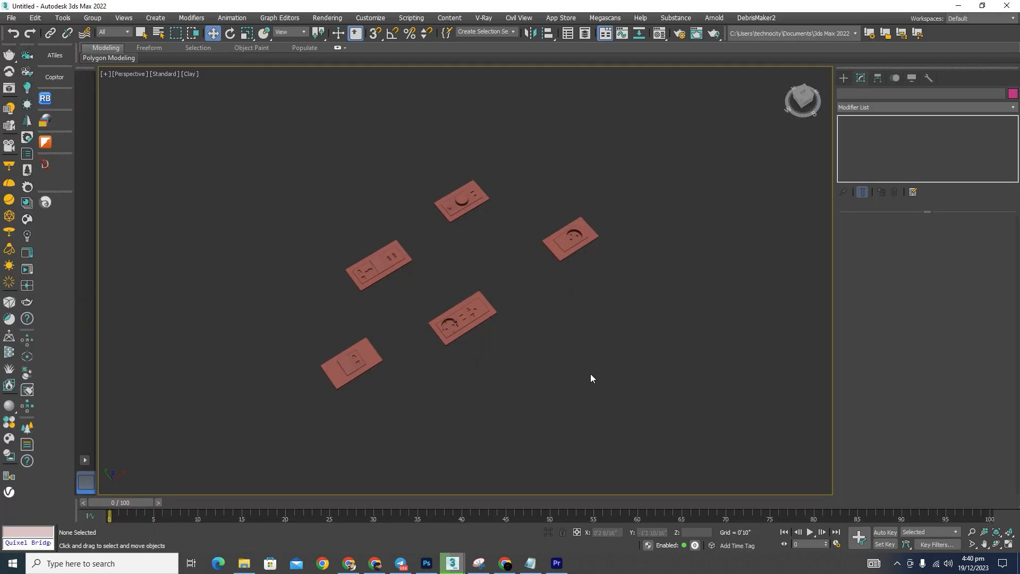
pyautogui.click(843, 79)
pyautogui.click(970, 110)
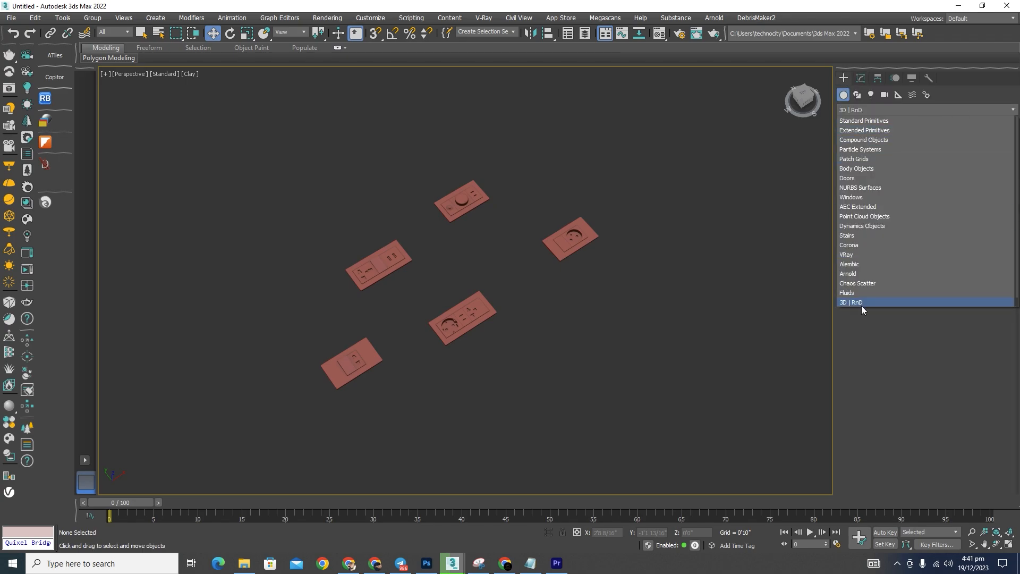
pyautogui.moveTo(587, 318); pyautogui.dragTo(565, 311, button='middle')
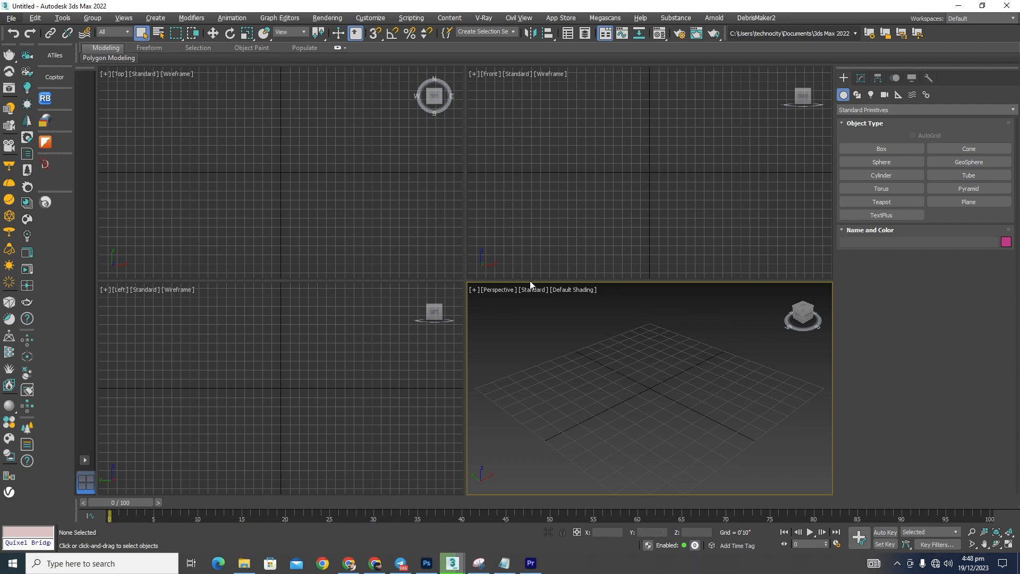
# Create a 3DRnD_Power_Sockets object from the 3D | RnD geometry category near the grid centre in the perspective view.
pyautogui.moveTo(700, 404); pyautogui.dragTo(694, 398, button='middle')
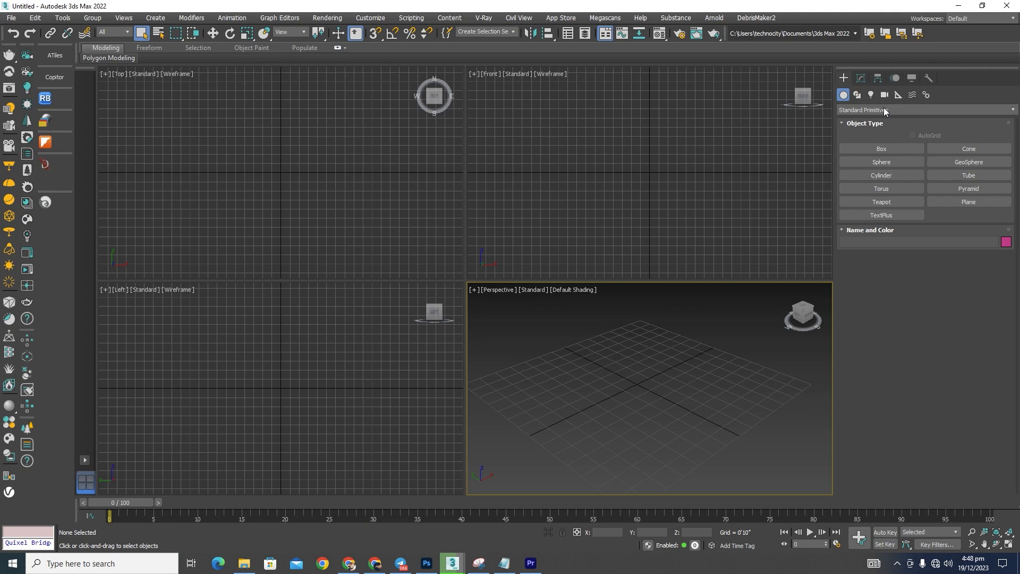
pyautogui.click(897, 110)
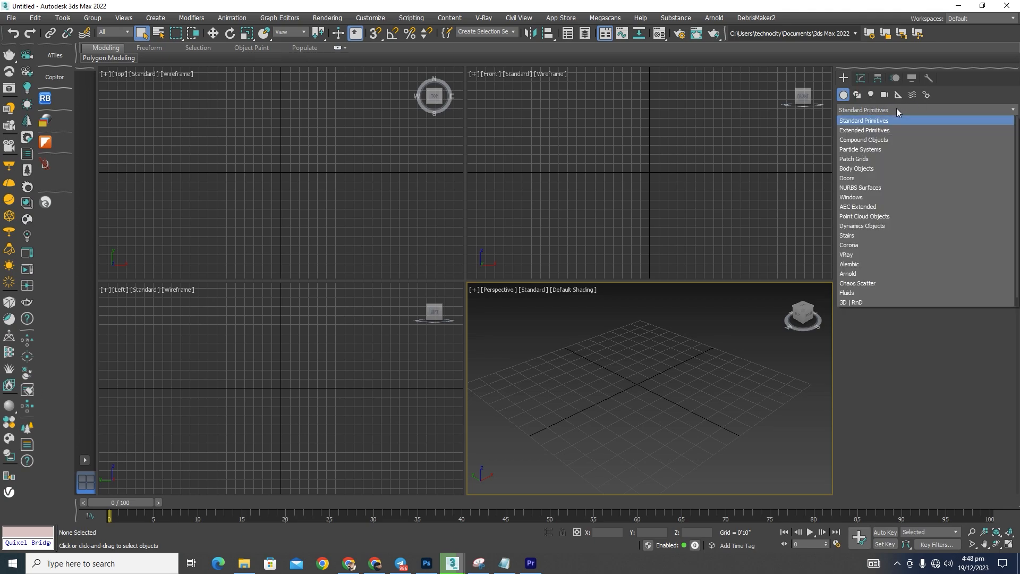
pyautogui.click(860, 303)
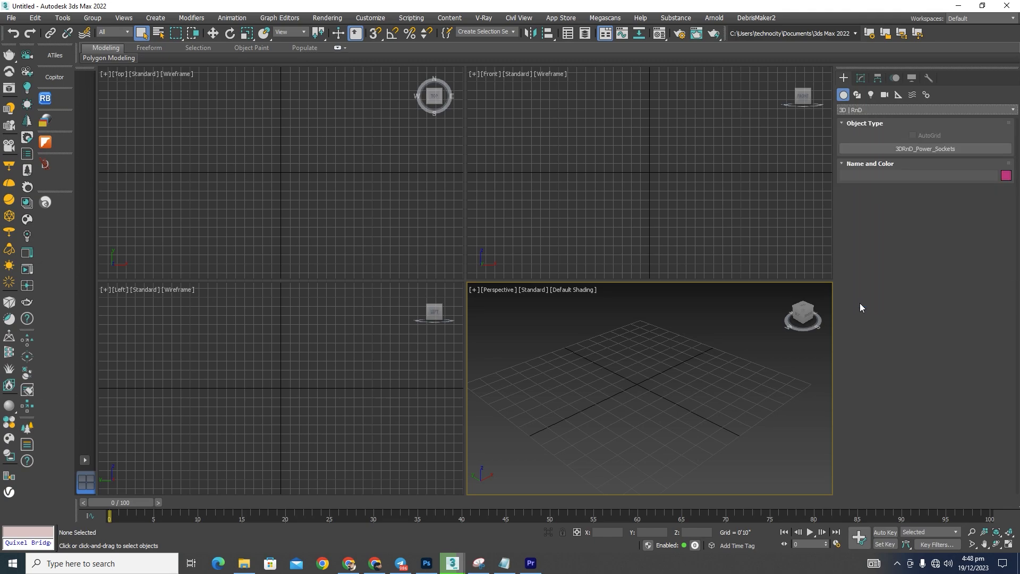
pyautogui.click(918, 149)
pyautogui.click(636, 386)
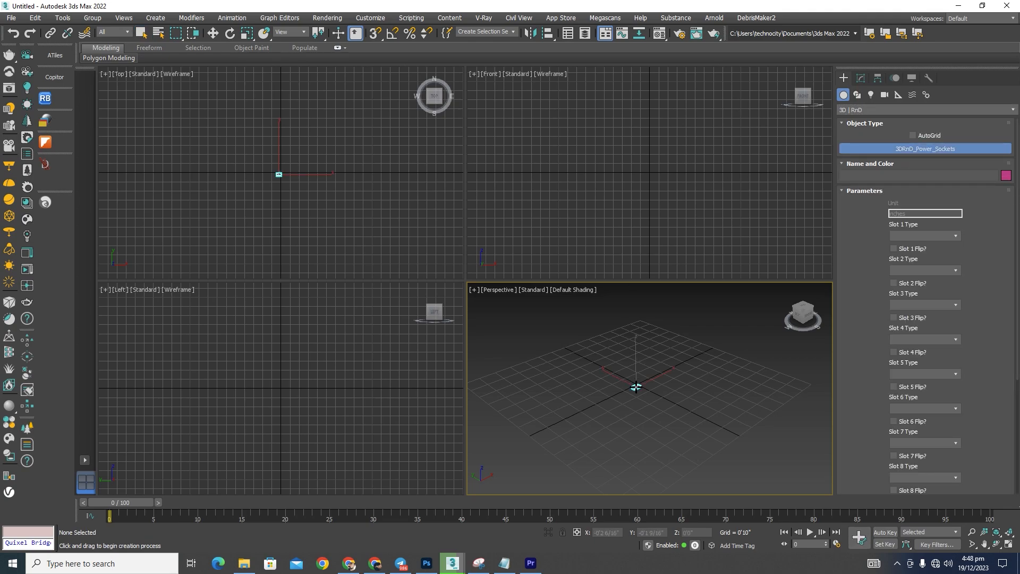
pyautogui.rightClick(641, 389)
# Maximize the perspective view on the new power socket and set its Slot 1 type to Switch 1.
pyautogui.scroll(3, 641, 388)
pyautogui.scroll(4, 643, 432)
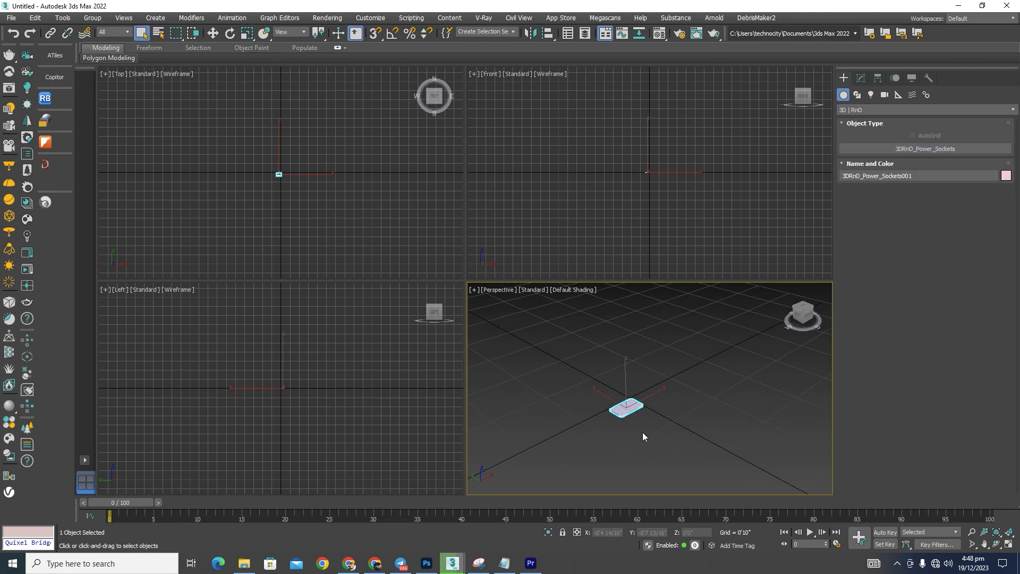
pyautogui.hotkey('alt', 'w')
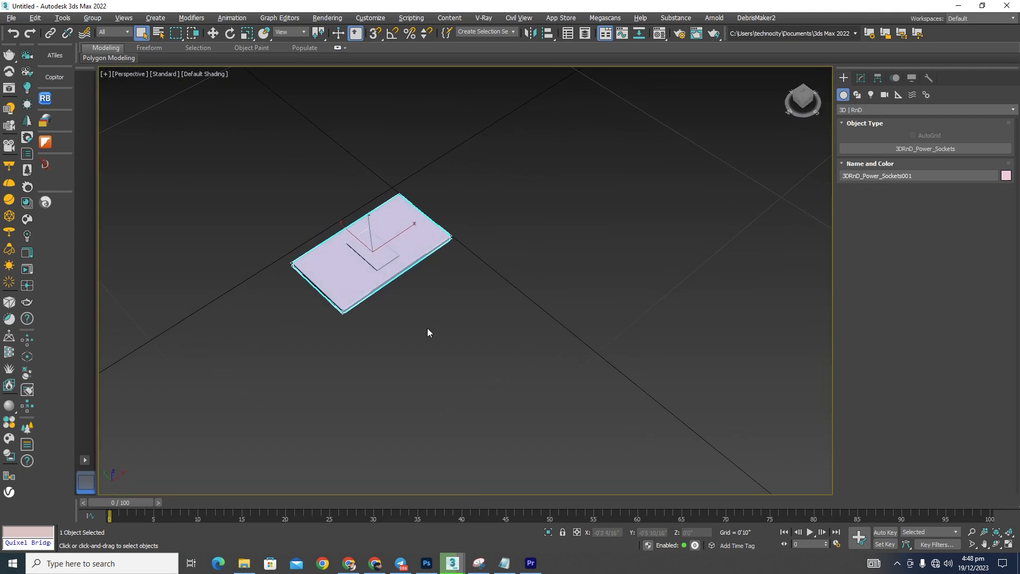
pyautogui.scroll(5, 427, 319)
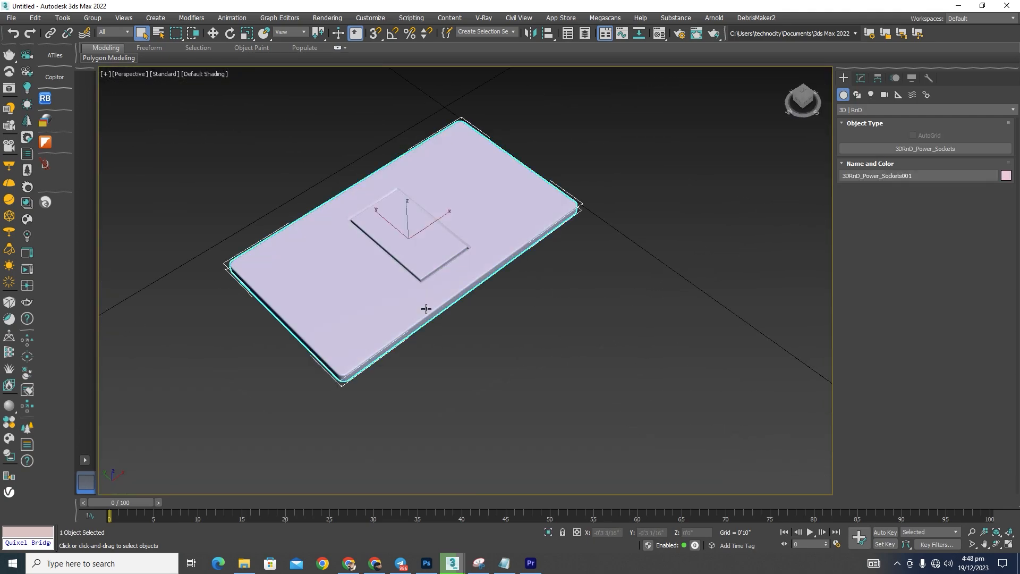
pyautogui.click(862, 79)
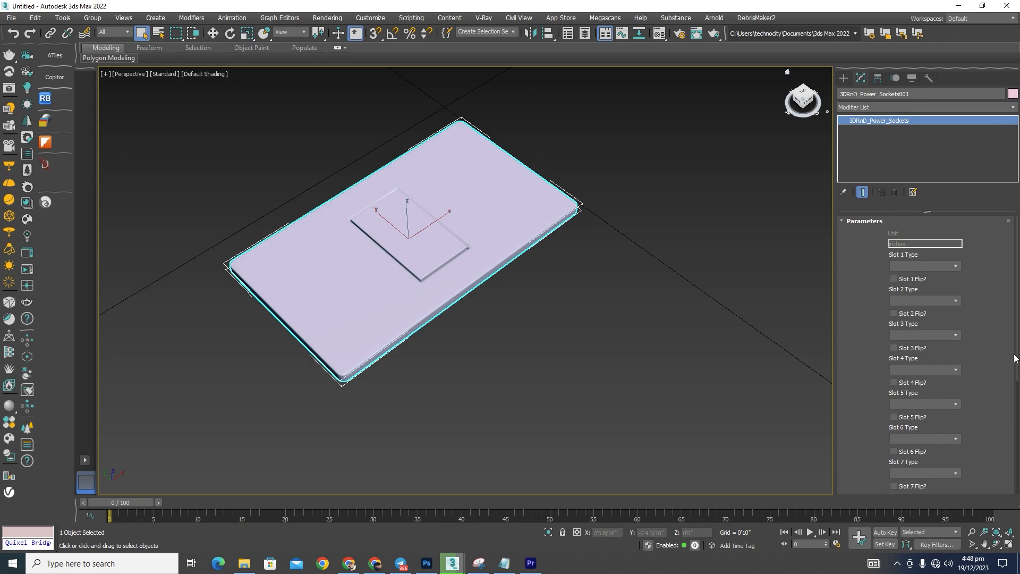
pyautogui.moveTo(1017, 357)
pyautogui.mouseDown()
pyautogui.moveTo(1017, 454)
pyautogui.moveTo(1018, 348)
pyautogui.mouseUp()
pyautogui.click(953, 266)
pyautogui.click(907, 282)
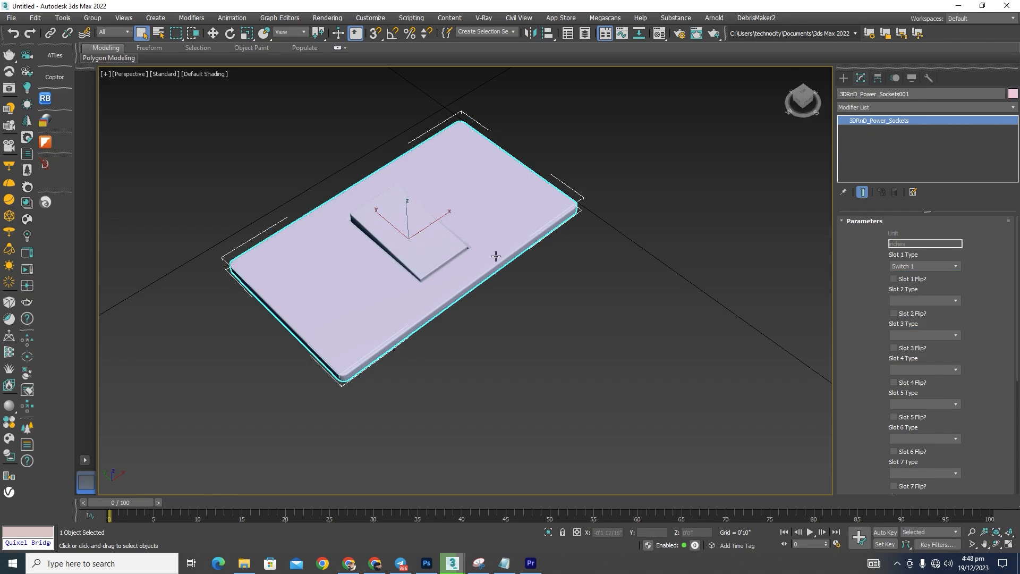
# Set the power socket's Slot 2 type to Switch 2 and inspect the plate from the side.
pyautogui.click(952, 302)
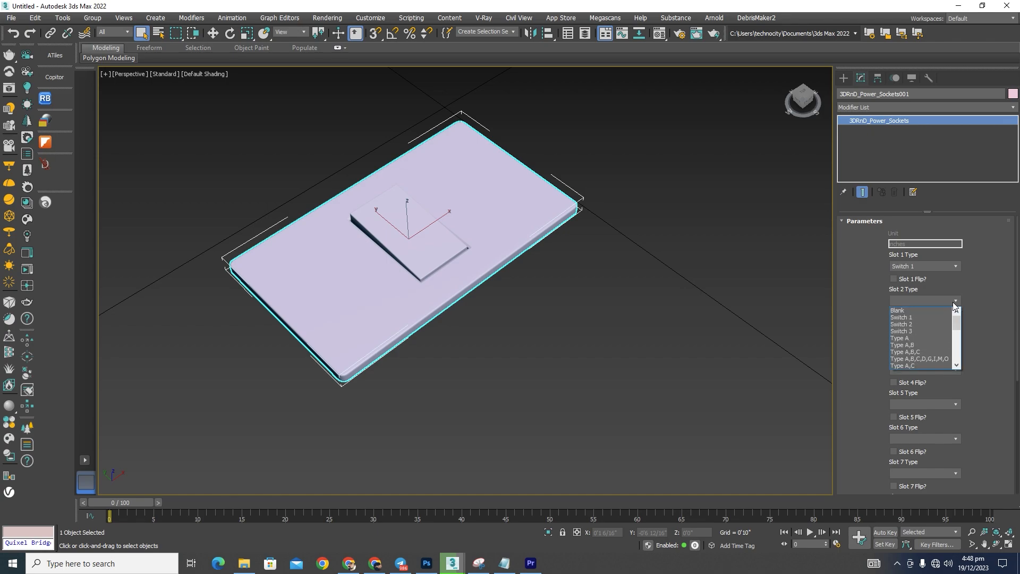
pyautogui.click(911, 325)
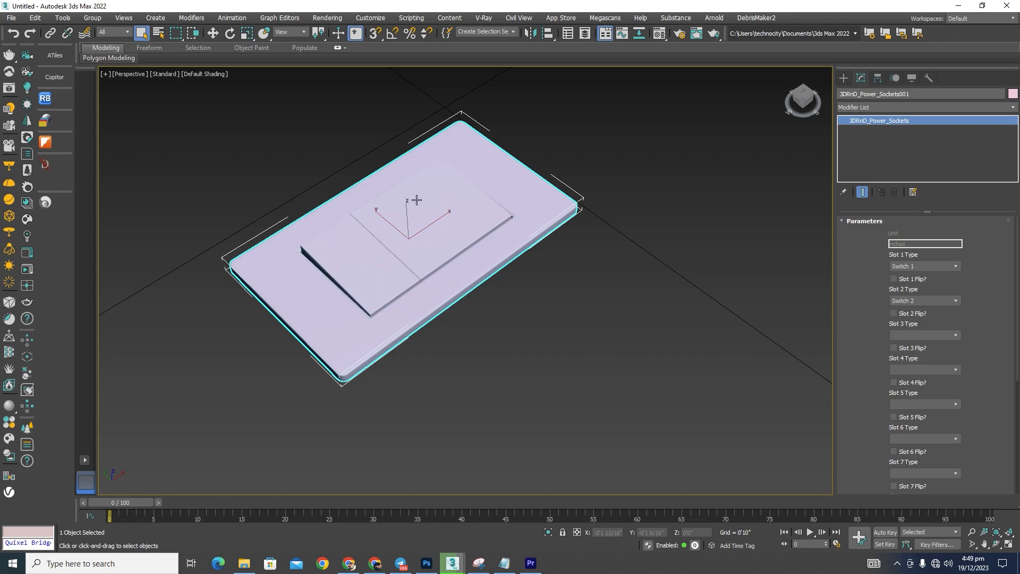
pyautogui.keyDown('alt'); pyautogui.moveTo(466, 291); pyautogui.dragTo(348, 230, button='middle'); pyautogui.keyUp('alt')
pyautogui.scroll(5, 393, 250)
pyautogui.scroll(-3, 553, 264)
pyautogui.keyDown('alt'); pyautogui.moveTo(617, 285); pyautogui.dragTo(368, 290, button='middle'); pyautogui.keyUp('alt')
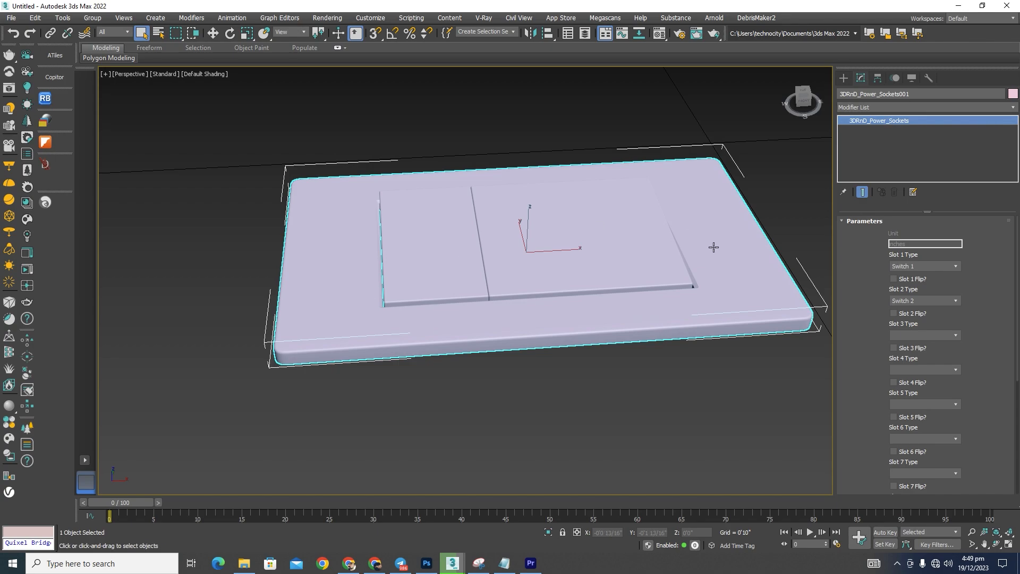
# Change the Slot 2 type to Switch 1 and inspect the two adjoining switches up close.
pyautogui.click(951, 301)
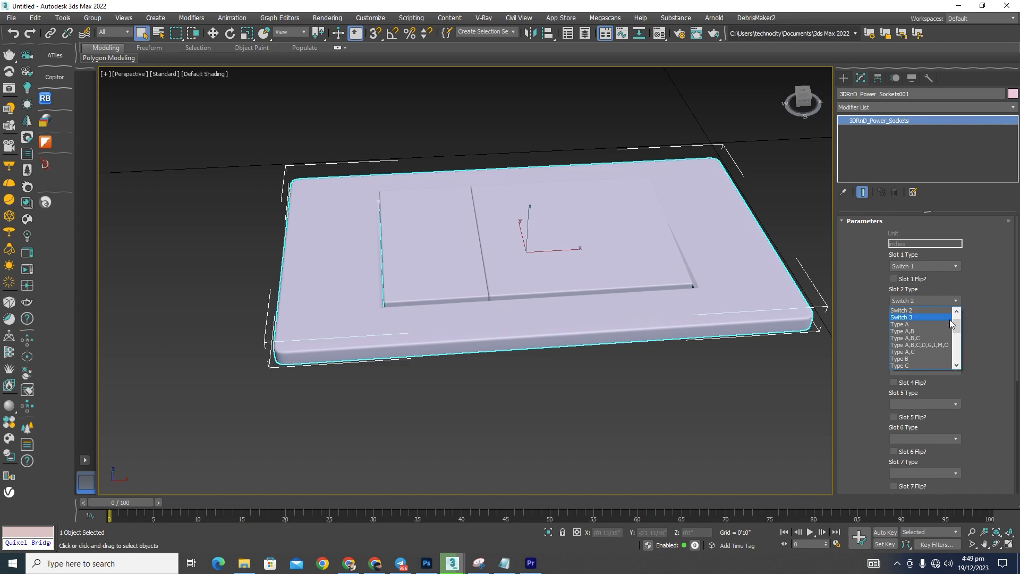
pyautogui.click(910, 317)
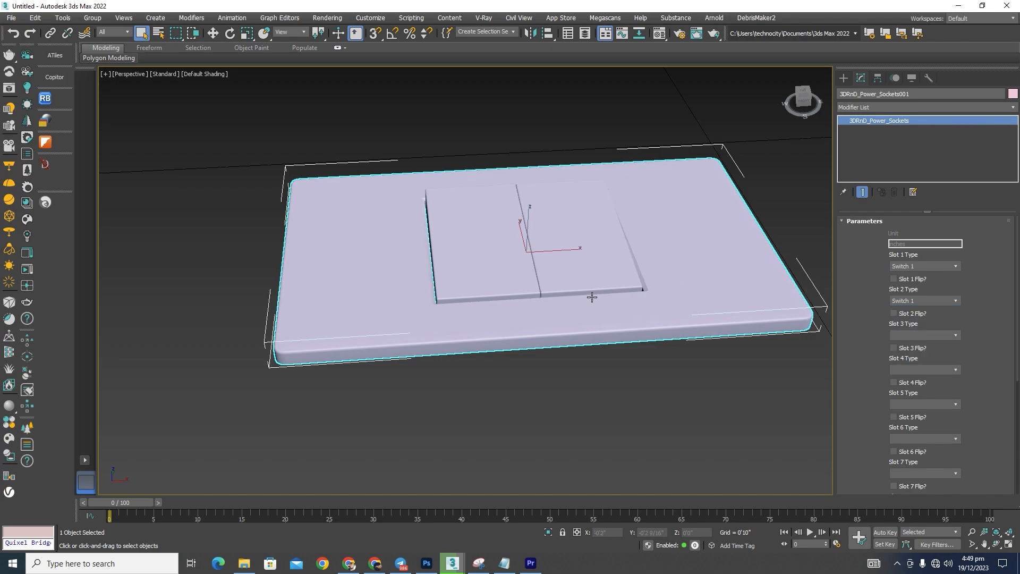
pyautogui.keyDown('alt'); pyautogui.moveTo(665, 283); pyautogui.dragTo(409, 292, button='middle'); pyautogui.keyUp('alt')
pyautogui.scroll(5, 610, 269)
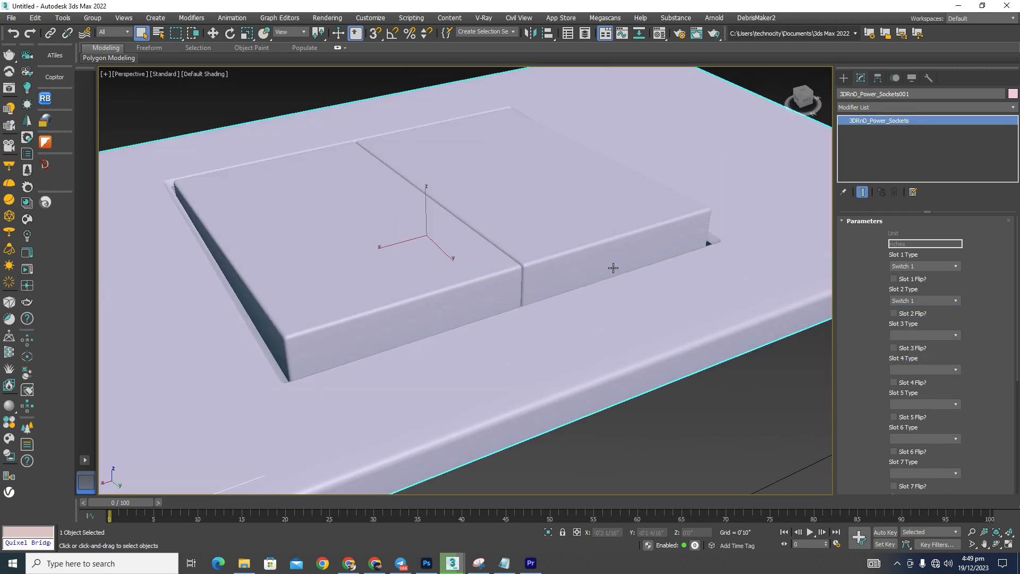
pyautogui.scroll(-5, 624, 255)
pyautogui.keyDown('alt'); pyautogui.moveTo(624, 255); pyautogui.dragTo(621, 287, button='middle'); pyautogui.keyUp('alt')
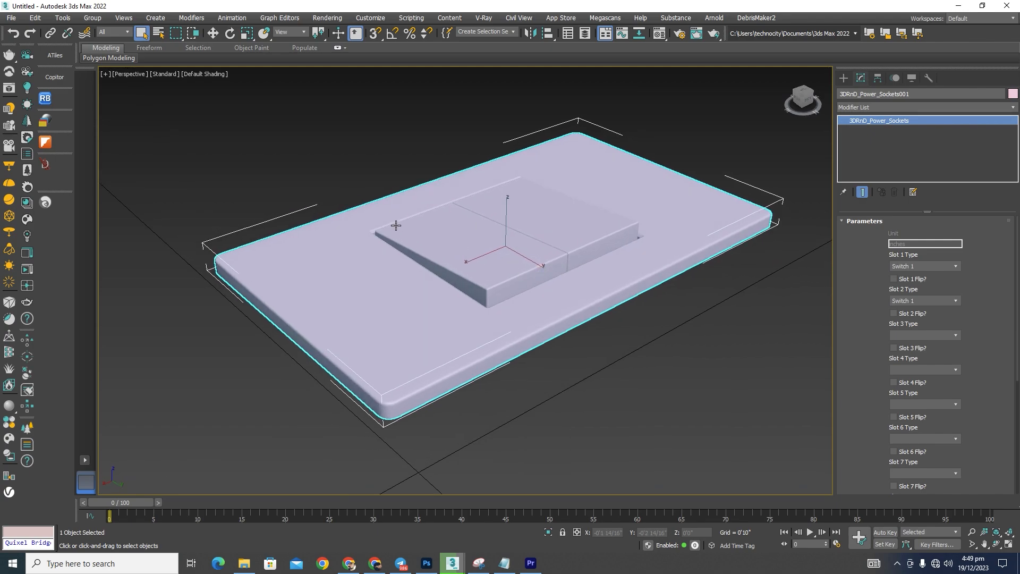
# Flip the Slot 2 switch of the first plate and set its Slot 4 type to Type A.
pyautogui.click(894, 313)
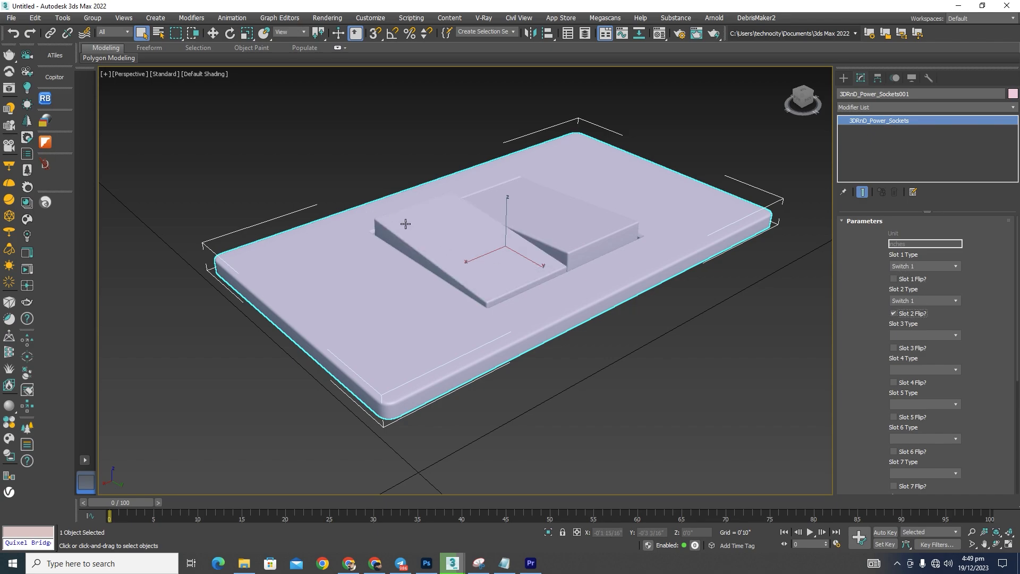
pyautogui.keyDown('alt'); pyautogui.moveTo(466, 279); pyautogui.dragTo(447, 319, button='middle'); pyautogui.keyUp('alt')
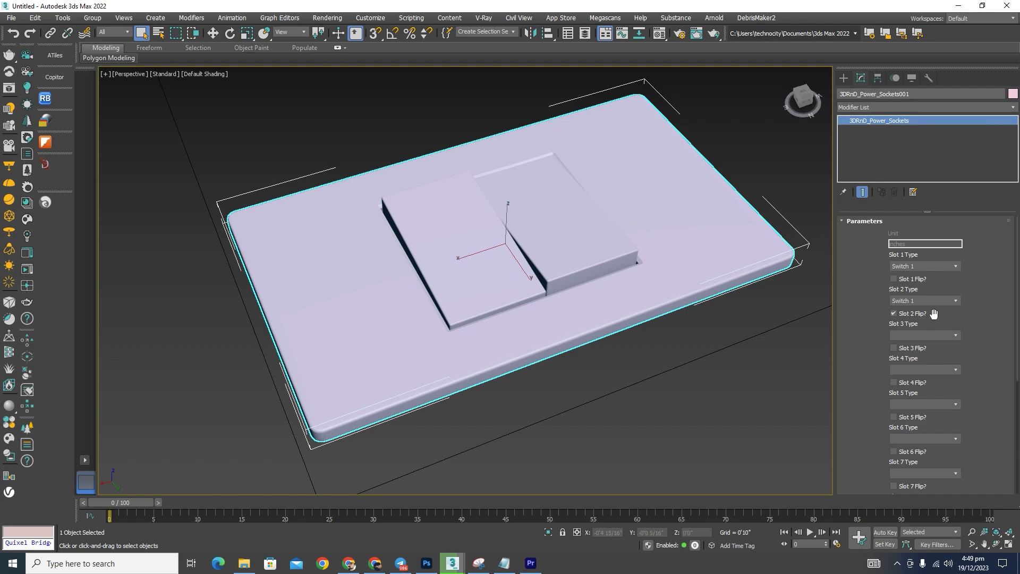
pyautogui.click(954, 371)
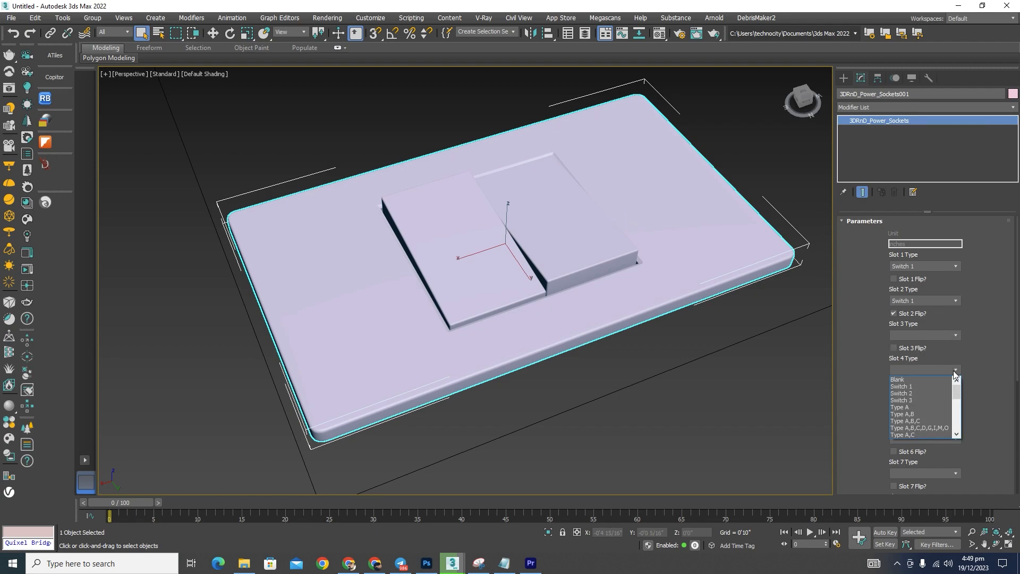
pyautogui.click(902, 407)
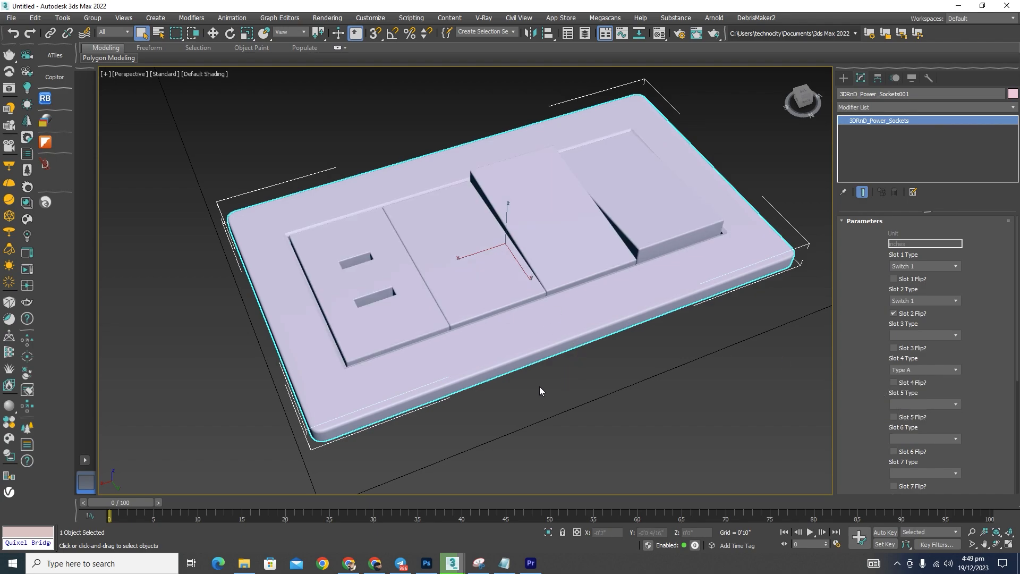
pyautogui.moveTo(554, 386)
pyautogui.keyDown('alt'); pyautogui.mouseDown(button='middle')
pyautogui.moveTo(665, 379)
pyautogui.moveTo(713, 389)
pyautogui.moveTo(615, 403)
pyautogui.moveTo(540, 384)
pyautogui.mouseUp(button='middle'); pyautogui.keyUp('alt')
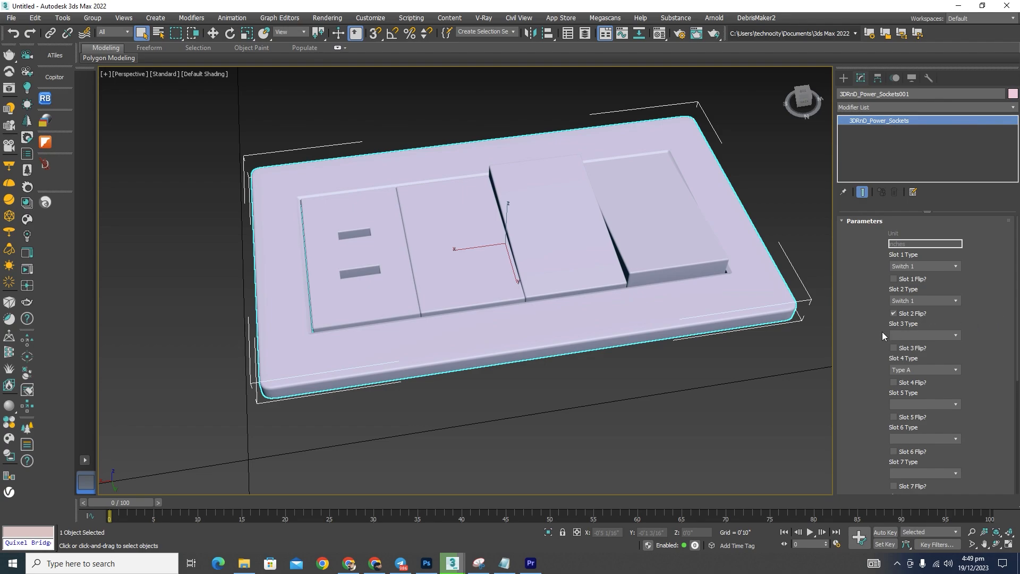
# Set the first plate's Slot 3 type to Type A, inspect the plate from above and deselect it.
pyautogui.click(948, 336)
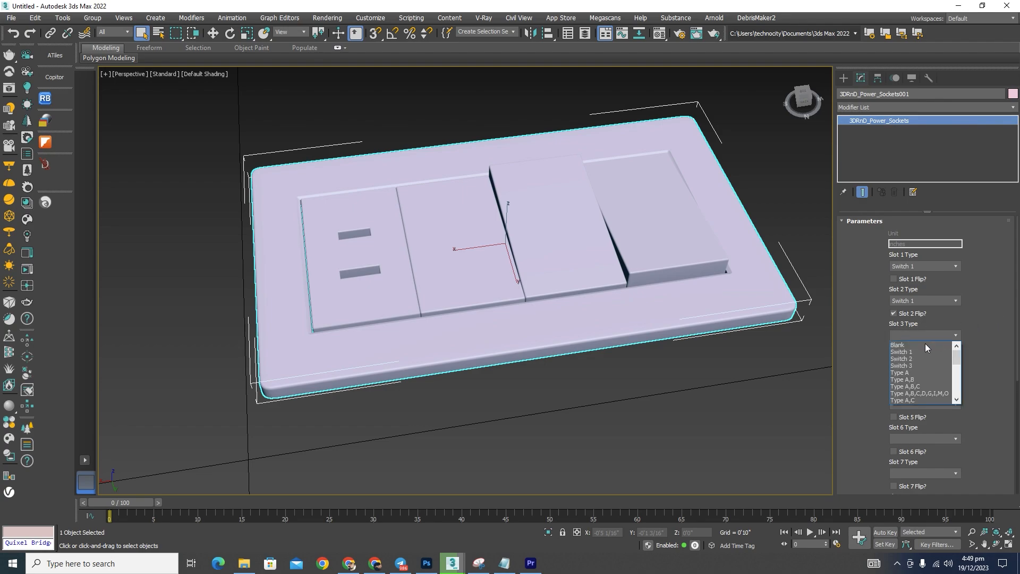
pyautogui.click(917, 376)
pyautogui.moveTo(511, 376)
pyautogui.keyDown('alt'); pyautogui.mouseDown(button='middle')
pyautogui.moveTo(500, 365)
pyautogui.moveTo(690, 381)
pyautogui.moveTo(674, 409)
pyautogui.moveTo(707, 382)
pyautogui.moveTo(590, 369)
pyautogui.moveTo(577, 416)
pyautogui.moveTo(592, 353)
pyautogui.moveTo(589, 384)
pyautogui.moveTo(508, 391)
pyautogui.mouseUp(button='middle'); pyautogui.keyUp('alt')
pyautogui.scroll(-4, 594, 349)
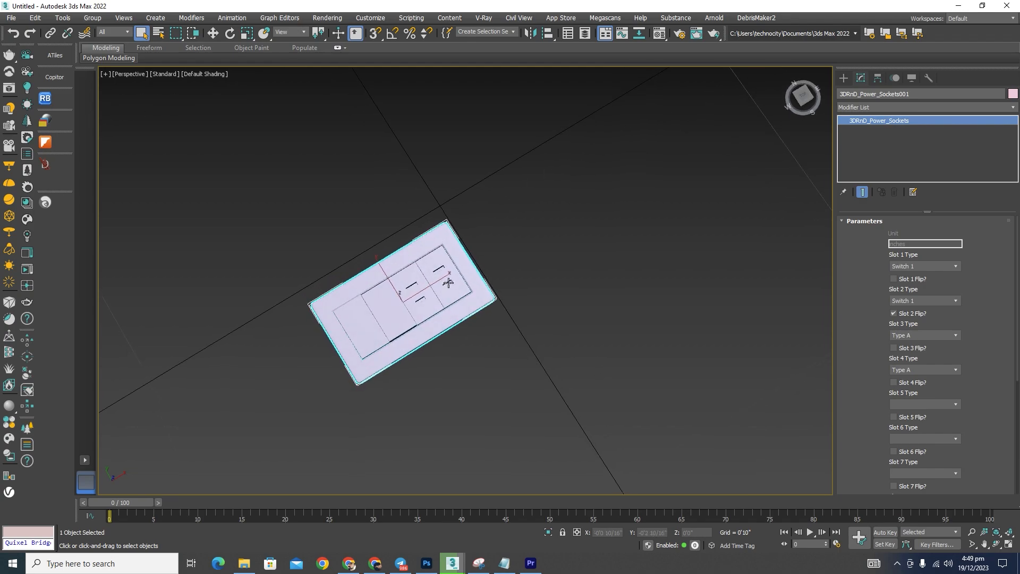
pyautogui.scroll(5, 508, 391)
pyautogui.click(510, 389)
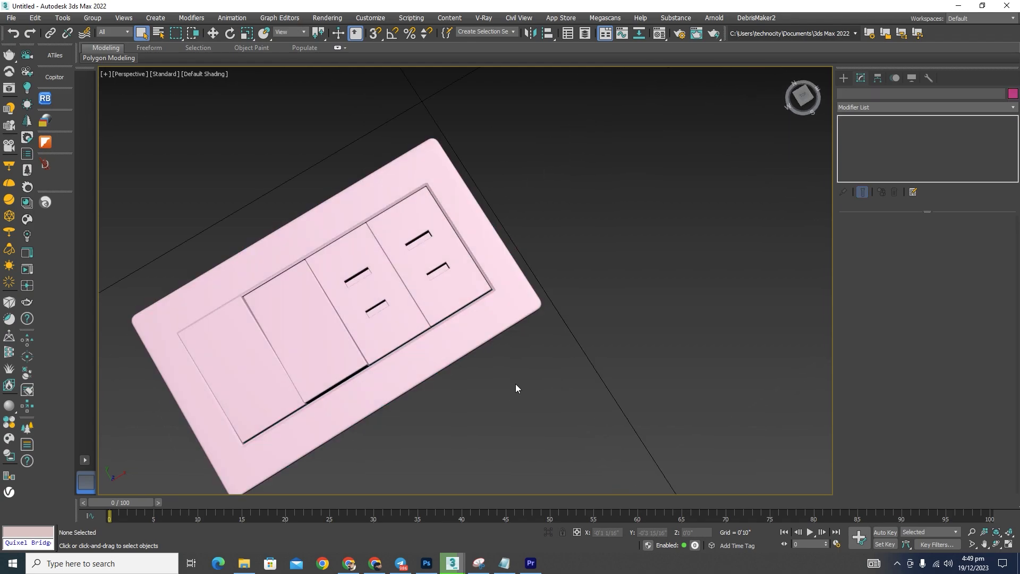
# Create a second 3DRnD_Power_Sockets object beside the first plate and open its parameters for modification.
pyautogui.click(844, 78)
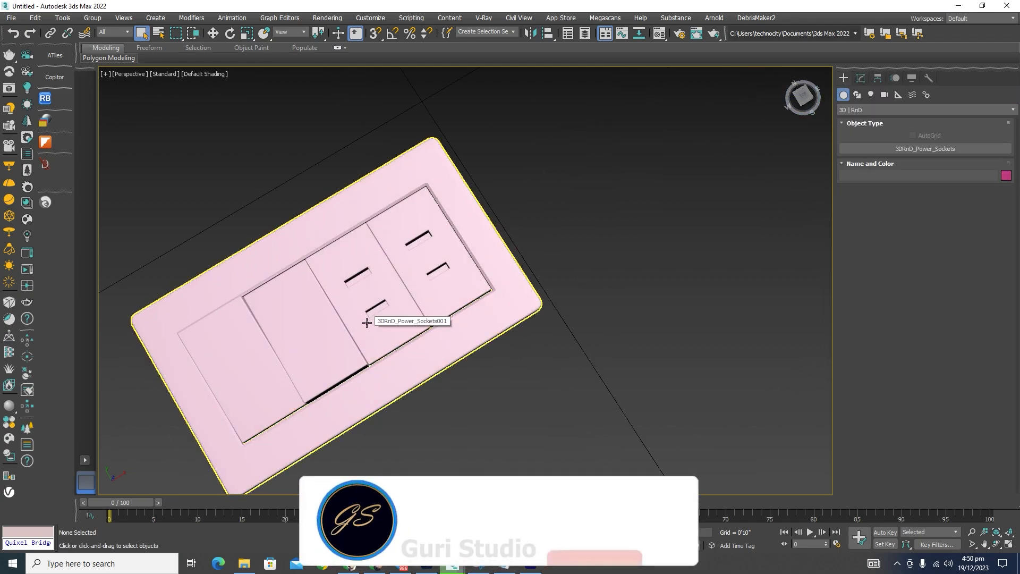
pyautogui.click(380, 341)
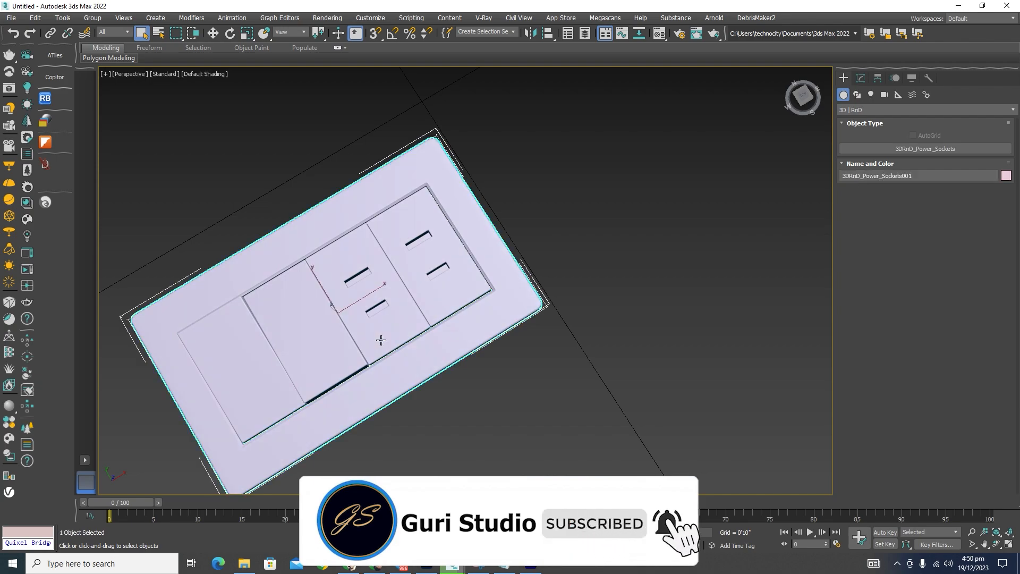
pyautogui.scroll(-3, 719, 172)
pyautogui.click(720, 171)
pyautogui.scroll(2, 744, 250)
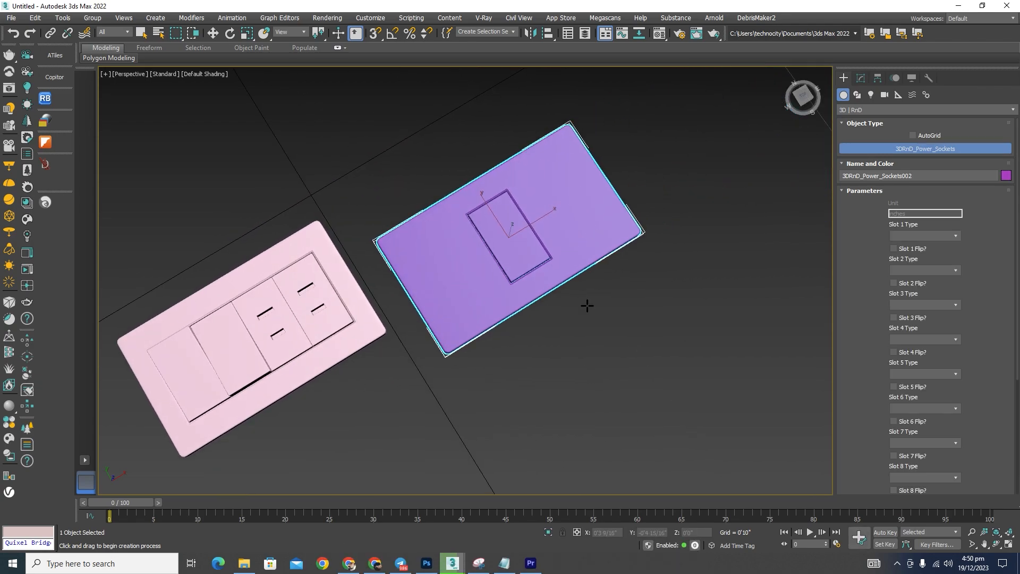
pyautogui.rightClick(588, 303)
pyautogui.scroll(2, 590, 321)
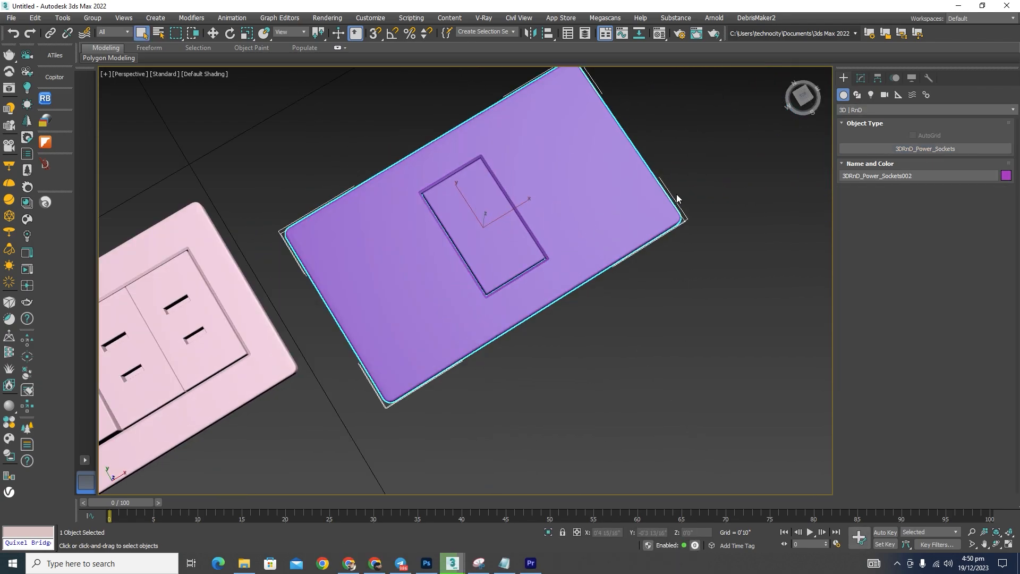
pyautogui.click(861, 77)
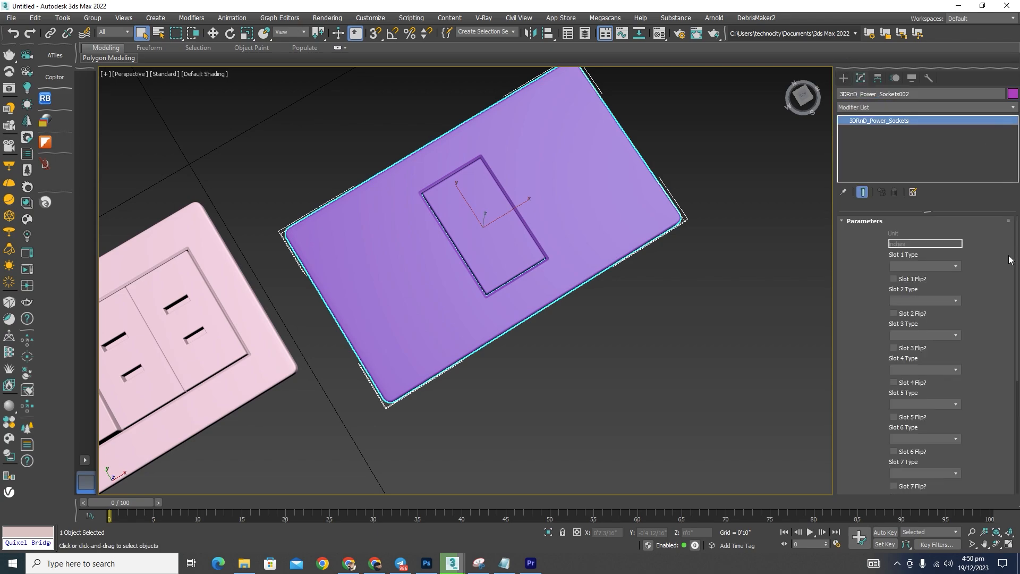
# Try Type A,B,C and Type A,B,C,D,G,I,M,O as the second plate's Slot 1 type and inspect the socket holes up close.
pyautogui.click(958, 267)
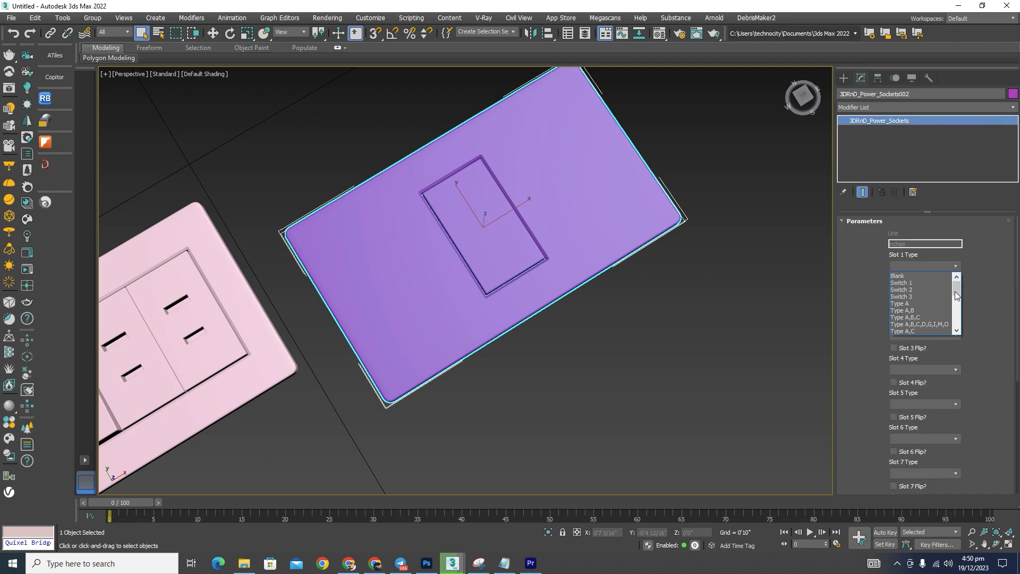
pyautogui.click(909, 317)
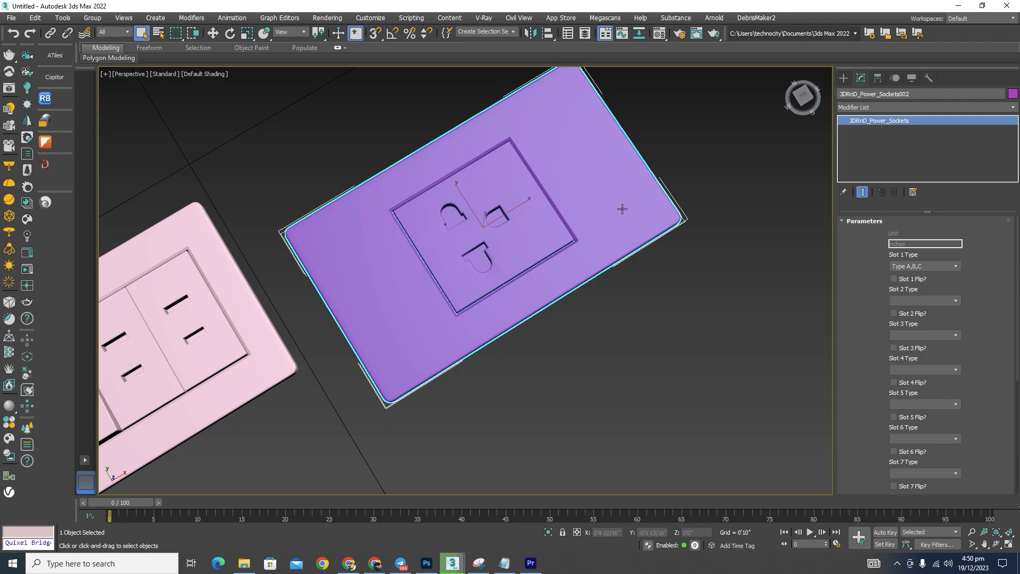
pyautogui.keyDown('alt'); pyautogui.moveTo(661, 233); pyautogui.dragTo(836, 237, button='middle'); pyautogui.keyUp('alt')
pyautogui.scroll(4, 489, 198)
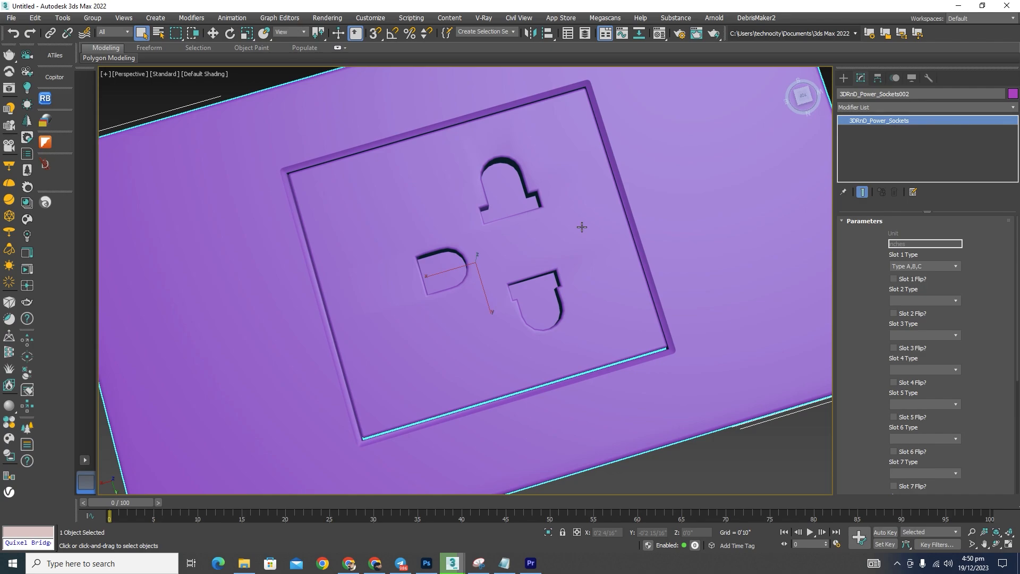
pyautogui.click(945, 268)
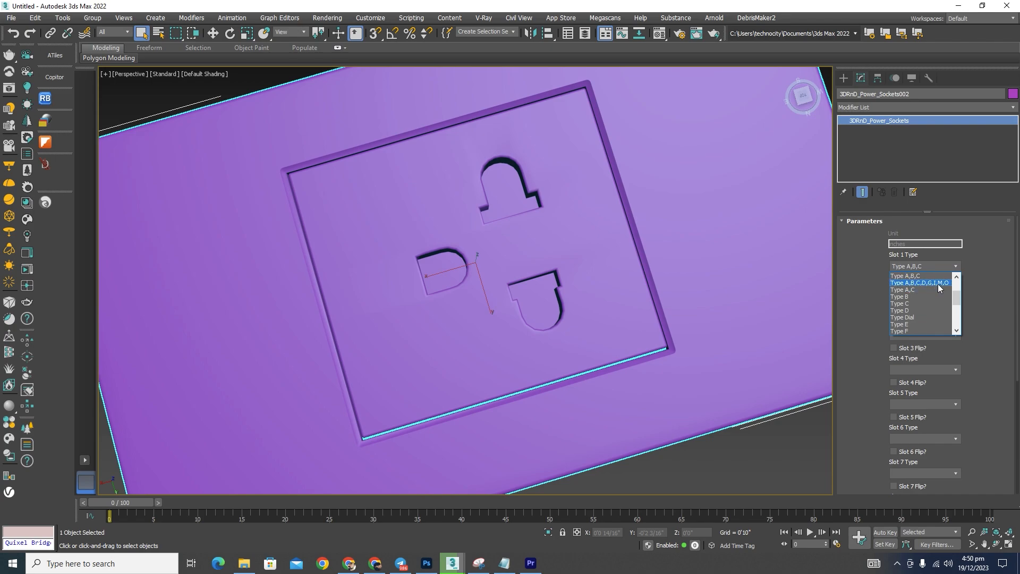
pyautogui.click(938, 284)
pyautogui.moveTo(551, 250)
pyautogui.keyDown('alt'); pyautogui.mouseDown(button='middle')
pyautogui.moveTo(449, 218)
pyautogui.moveTo(506, 244)
pyautogui.moveTo(514, 224)
pyautogui.moveTo(552, 244)
pyautogui.mouseUp(button='middle'); pyautogui.keyUp('alt')
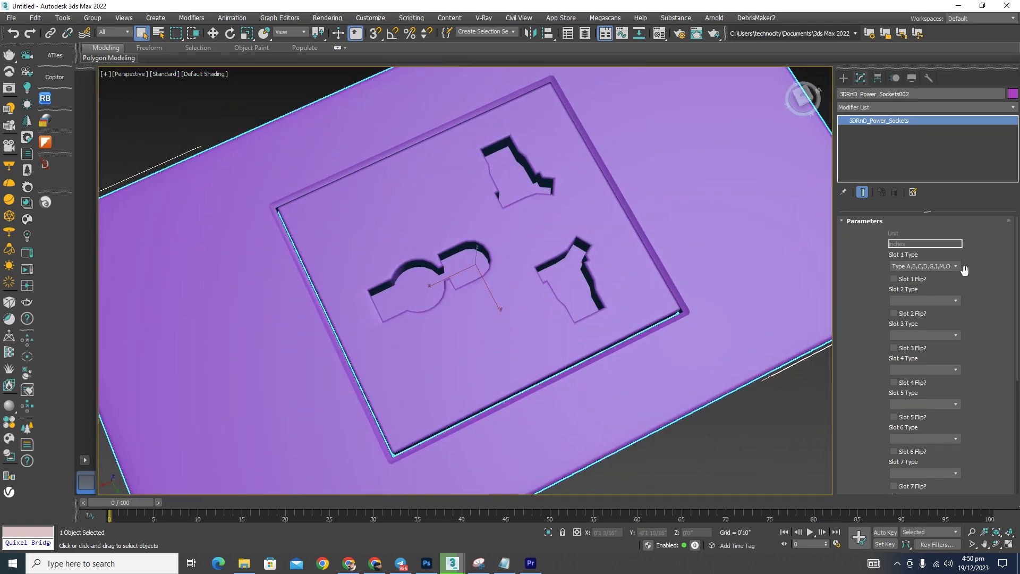
# Switch Slot 1 through Type A,B, Type A,B,C and Type A,B,C,D,G,I,M,O to compare the socket shapes.
pyautogui.click(957, 267)
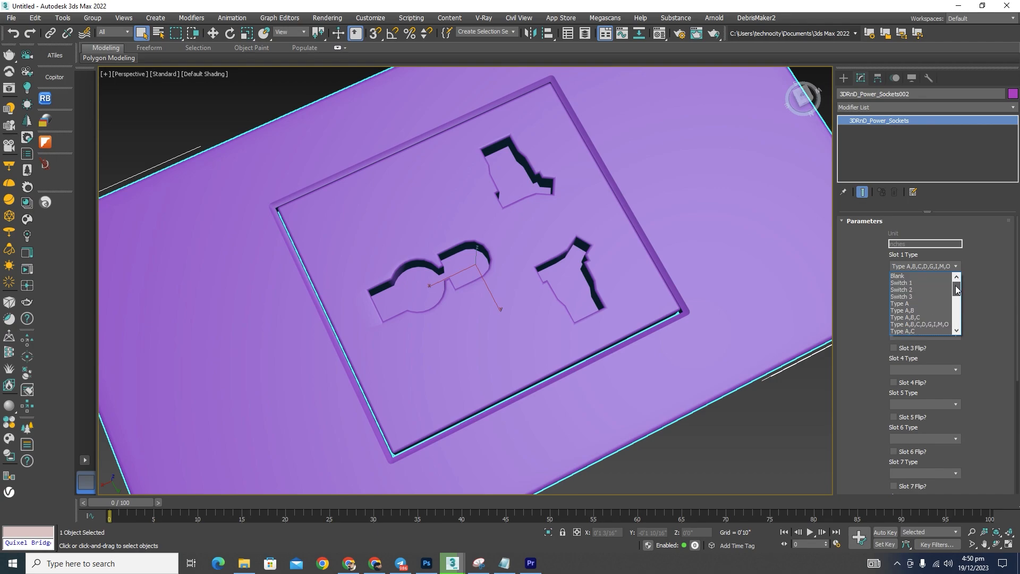
pyautogui.click(902, 311)
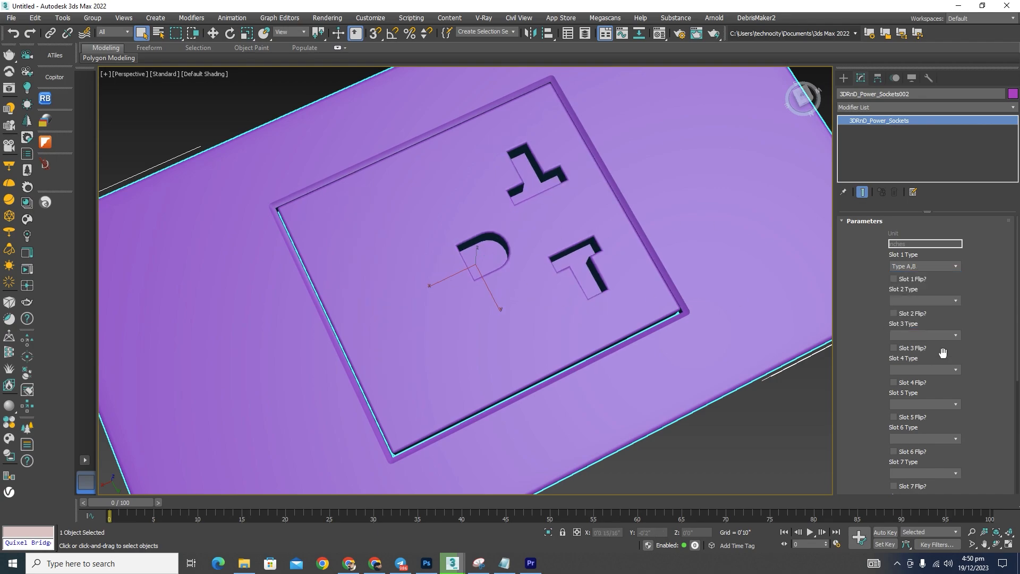
pyautogui.click(947, 267)
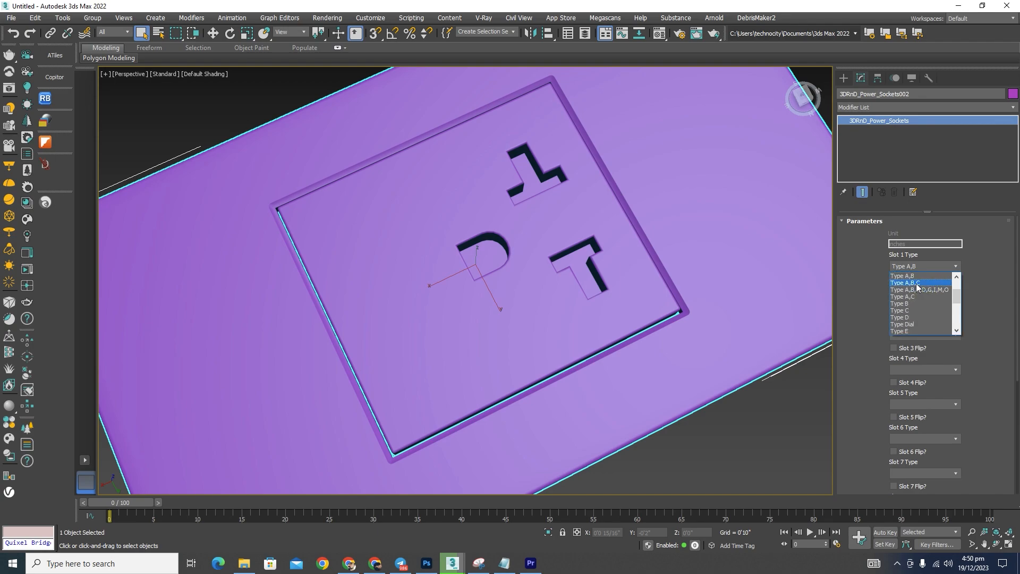
pyautogui.click(911, 287)
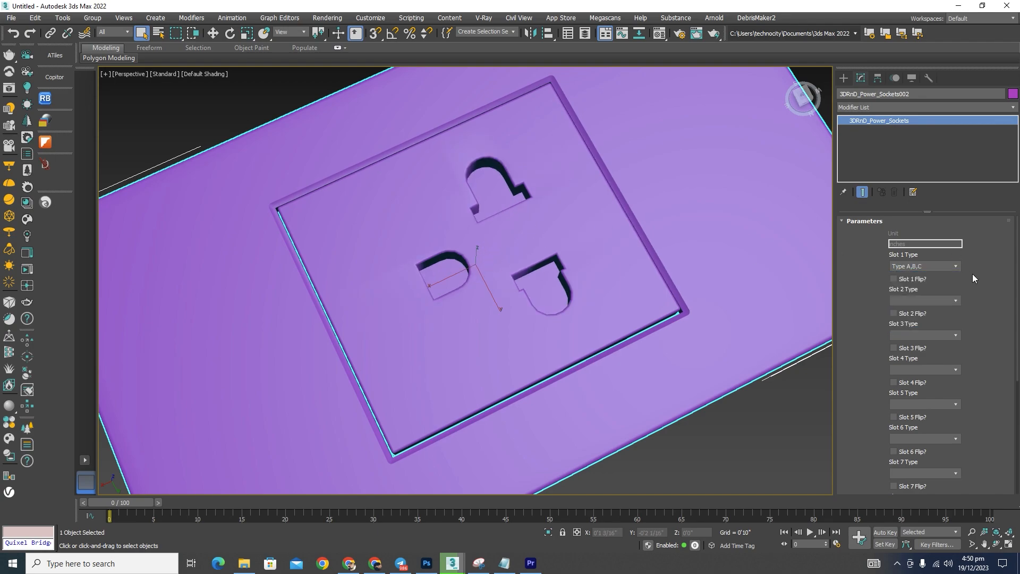
pyautogui.click(955, 267)
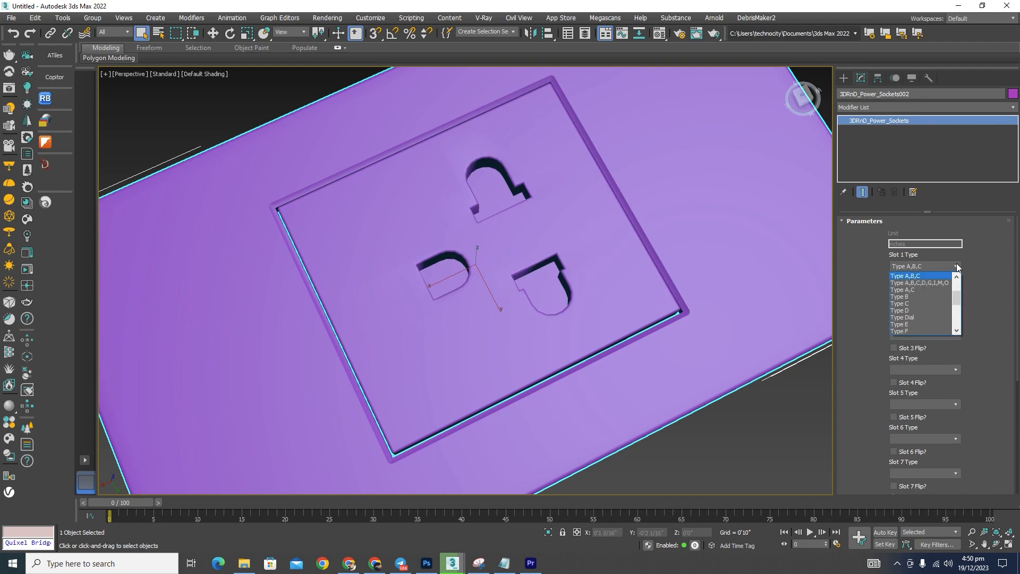
pyautogui.click(924, 284)
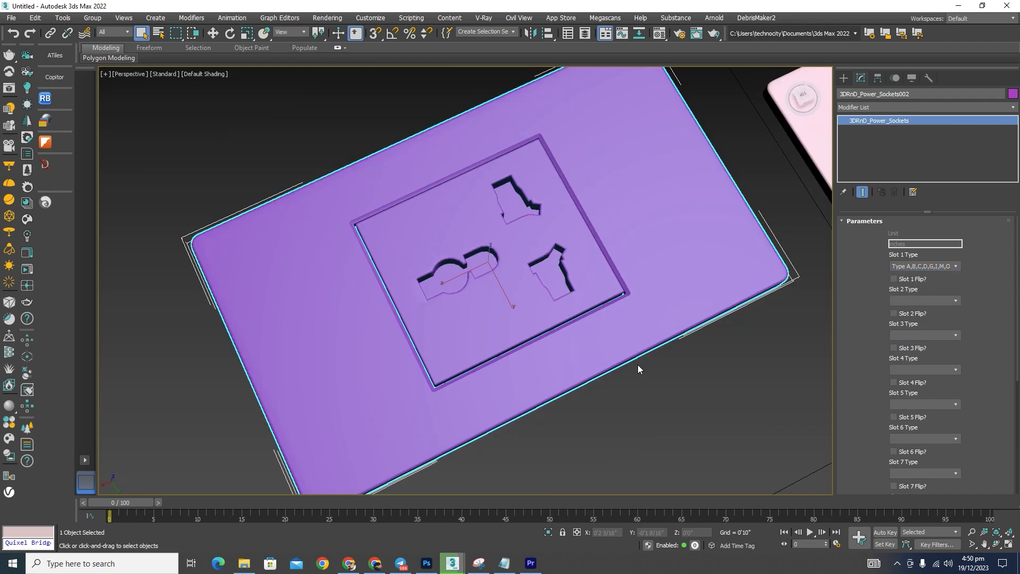
pyautogui.keyDown('alt'); pyautogui.moveTo(637, 365); pyautogui.dragTo(582, 327, button='middle'); pyautogui.keyUp('alt')
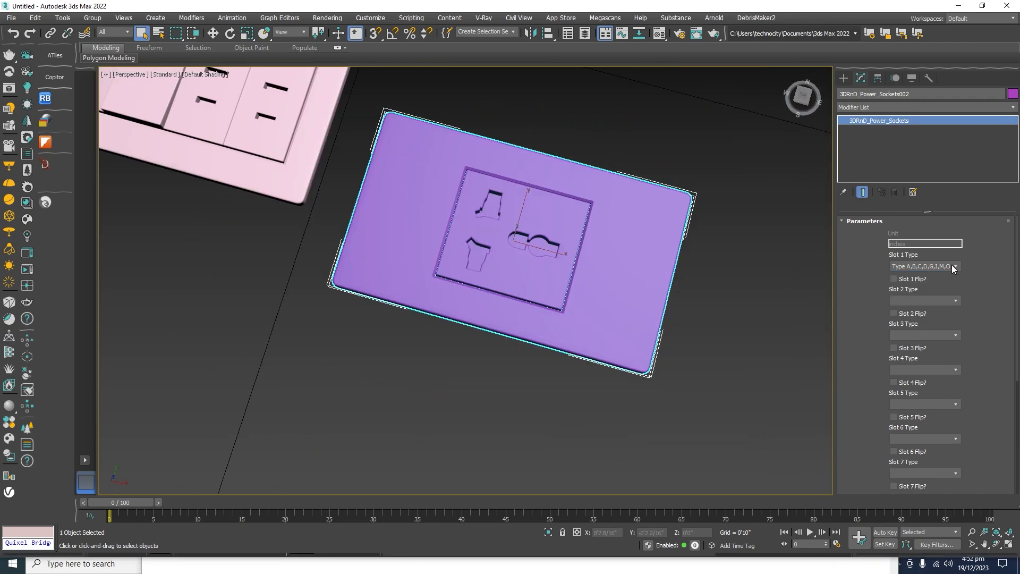
# Set the second plate's Slot 1 type to Type A,C and compare it with the first plate.
pyautogui.click(953, 267)
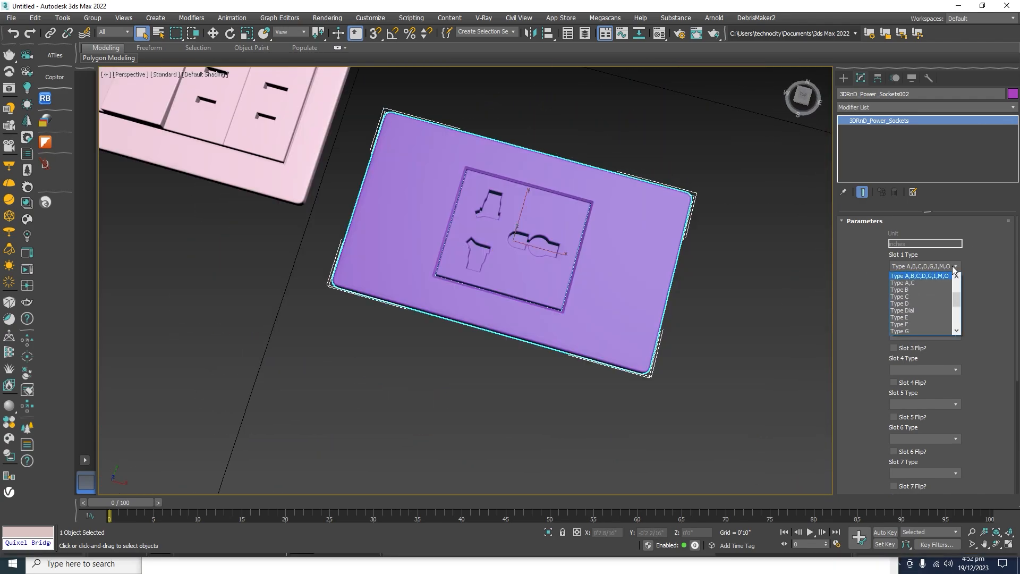
pyautogui.click(913, 284)
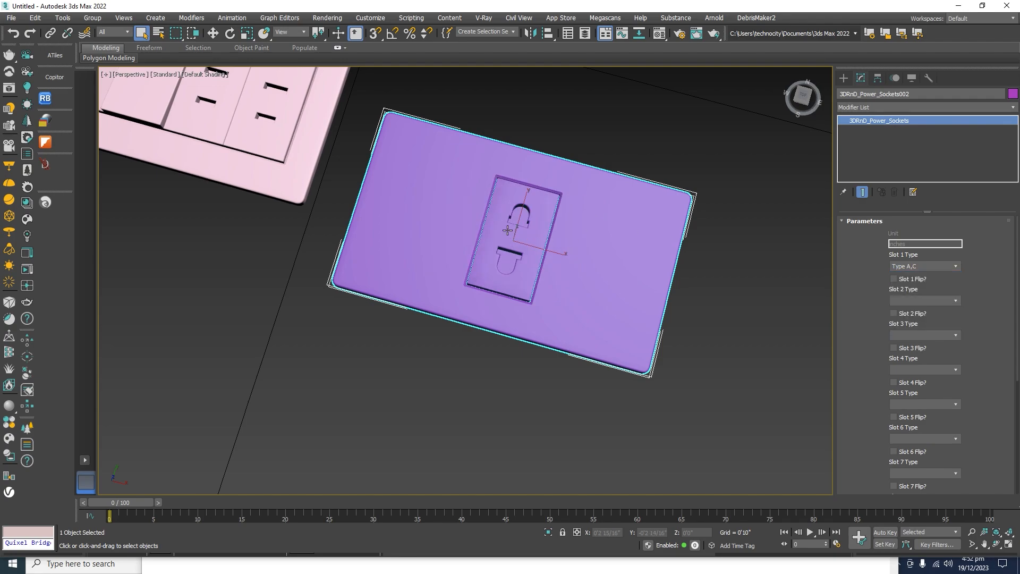
pyautogui.scroll(1, 521, 227)
pyautogui.scroll(-2, 538, 240)
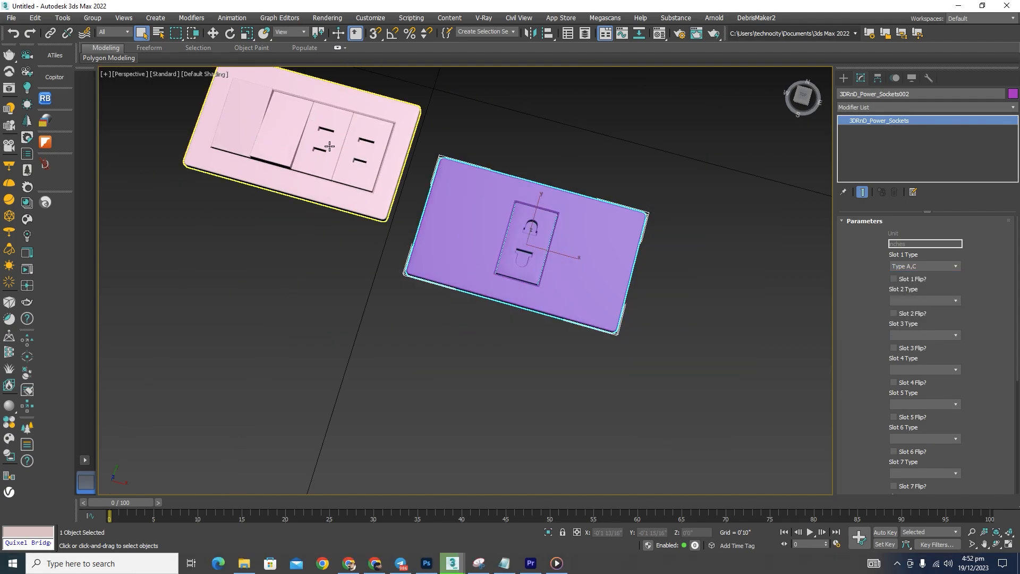
pyautogui.scroll(2, 331, 143)
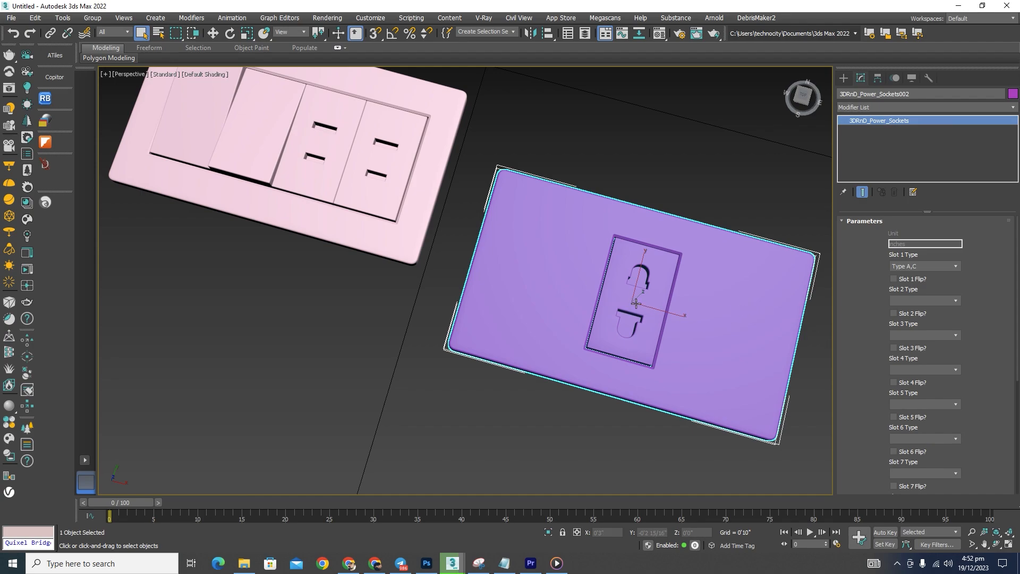
# Set the second plate's Slot 2 type to Switch 1, inspect the switch beside the socket, and activate the Move tool.
pyautogui.click(955, 300)
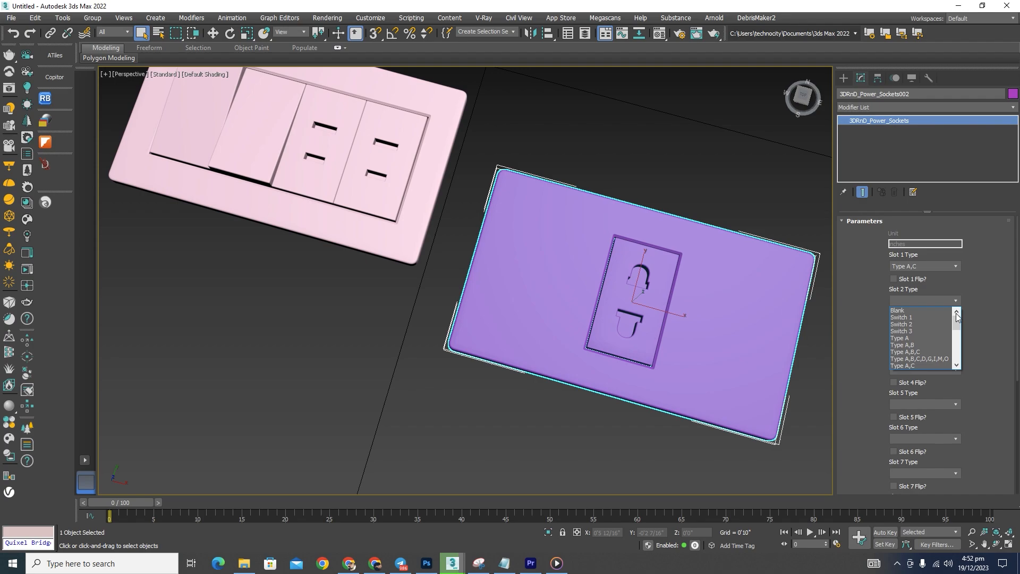
pyautogui.click(919, 317)
pyautogui.scroll(1, 726, 335)
pyautogui.keyDown('alt'); pyautogui.moveTo(727, 334); pyautogui.dragTo(790, 330, button='middle'); pyautogui.keyUp('alt')
pyautogui.scroll(-2, 790, 330)
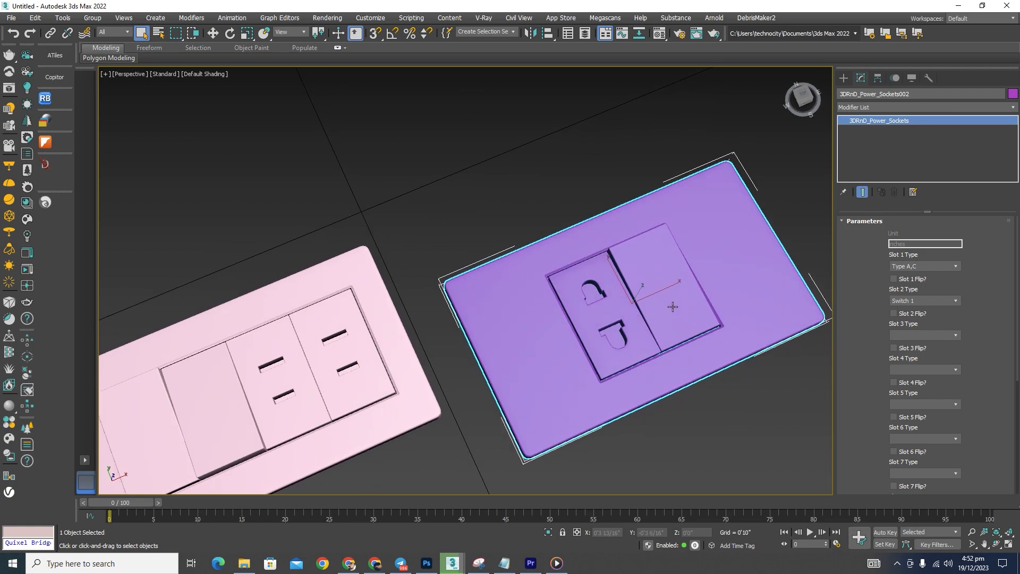
pyautogui.scroll(5, 611, 297)
pyautogui.scroll(-6, 637, 319)
pyautogui.scroll(1, 649, 334)
pyautogui.rightClick(649, 334)
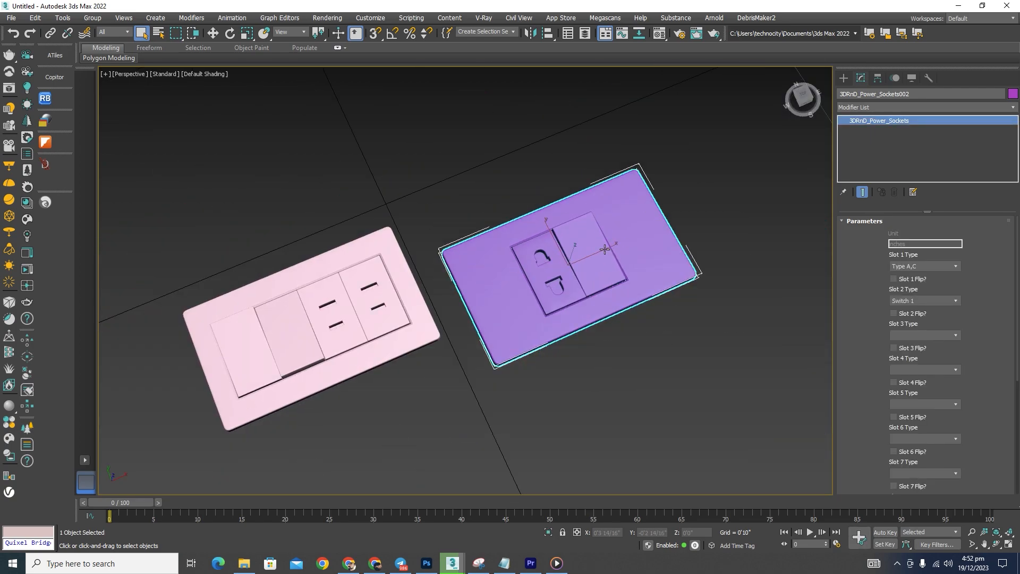
pyautogui.press('w')
pyautogui.scroll(-3, 605, 247)
pyautogui.scroll(2, 605, 244)
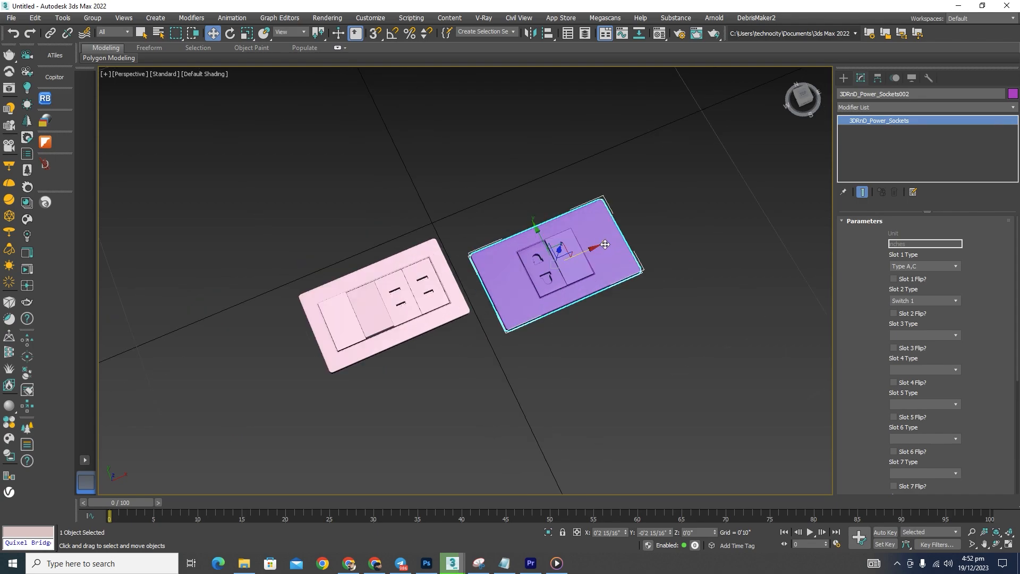
# Deselect the second plate and create a third 3DRnD_Power_Sockets object next to it.
pyautogui.click(707, 239)
pyautogui.click(845, 80)
pyautogui.click(904, 151)
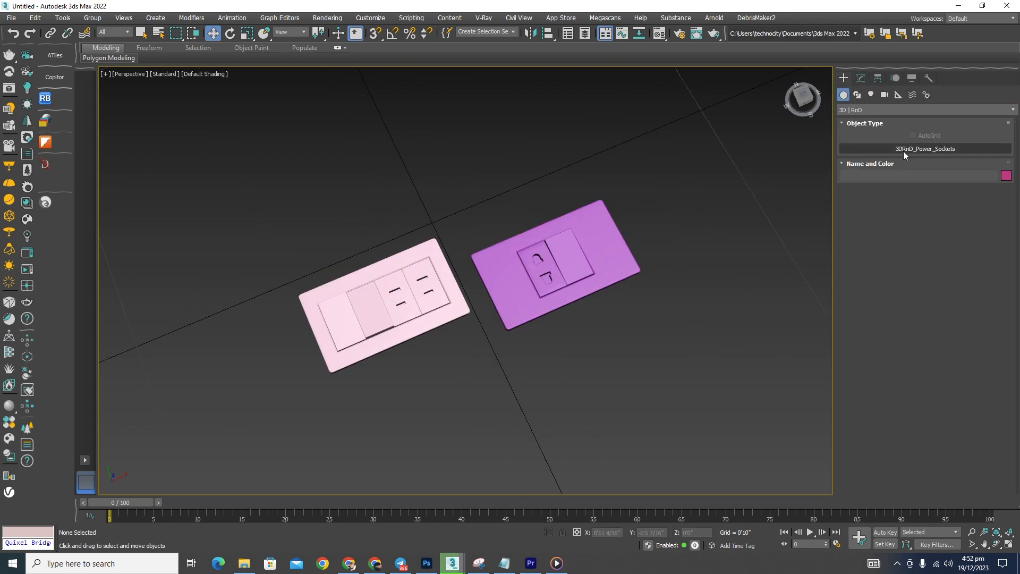
pyautogui.click(697, 149)
pyautogui.scroll(5, 697, 148)
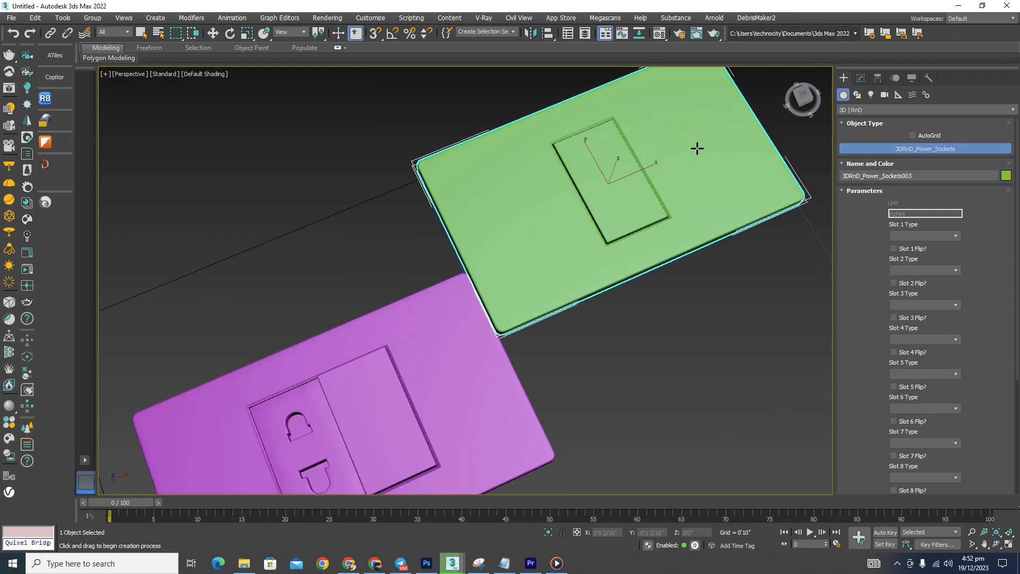
# Activate the Move tool and set the third plate's Slot 1 and Slot 2 types to Switch 1.
pyautogui.scroll(-2, 429, 237)
pyautogui.press('w')
pyautogui.scroll(-3, 479, 213)
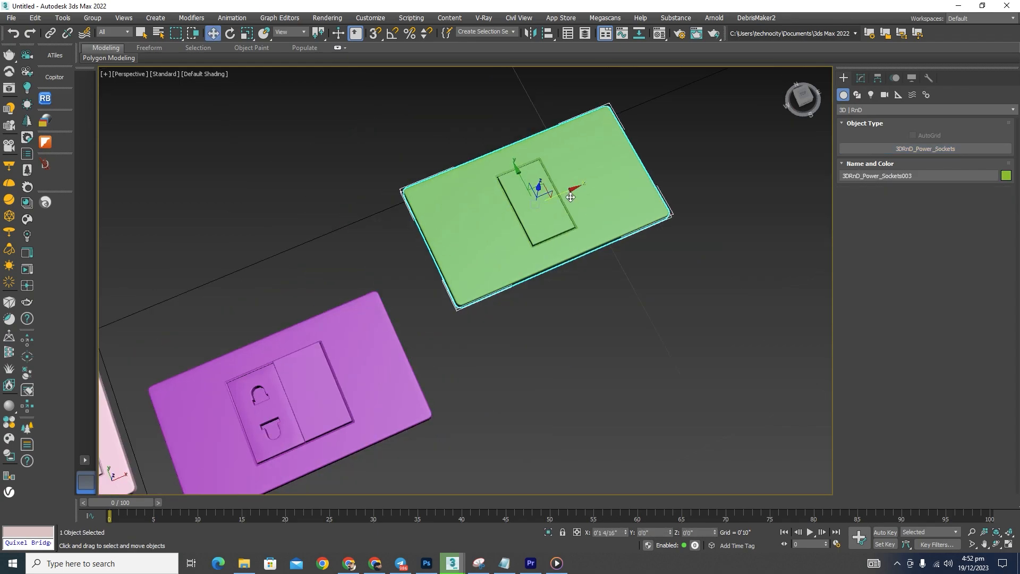
pyautogui.moveTo(571, 197); pyautogui.dragTo(611, 307, button='middle')
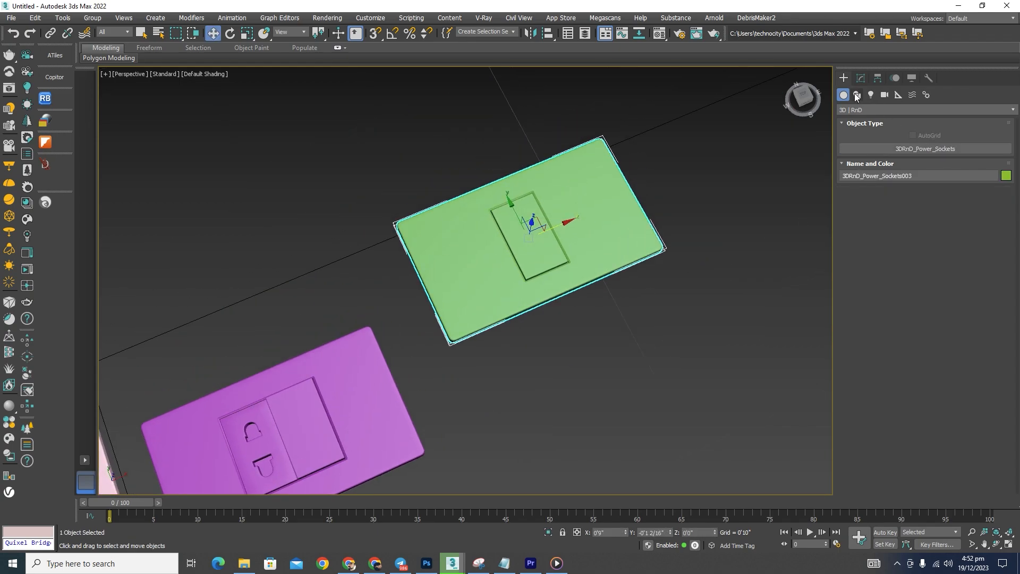
pyautogui.click(861, 78)
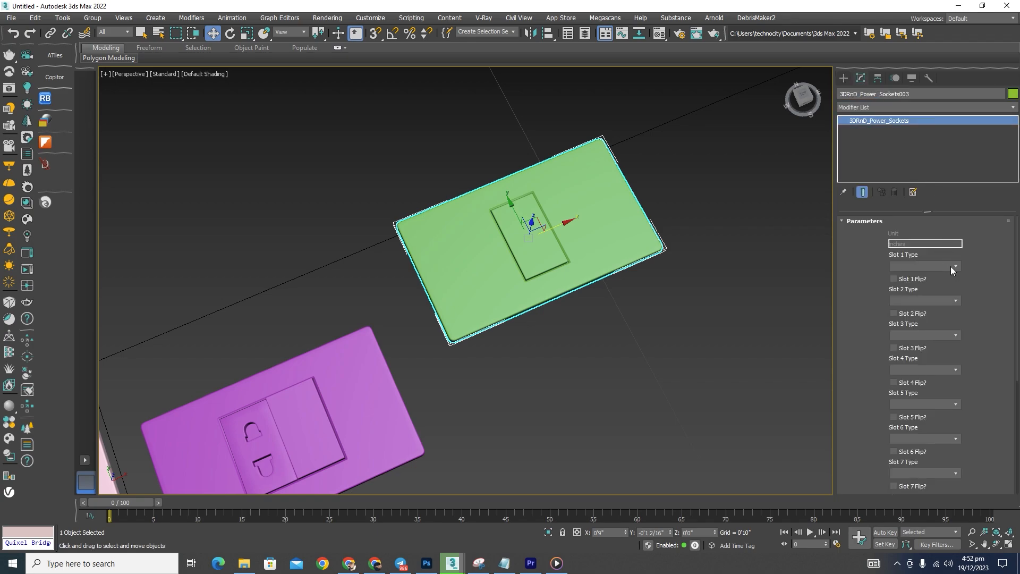
pyautogui.click(951, 267)
pyautogui.click(908, 283)
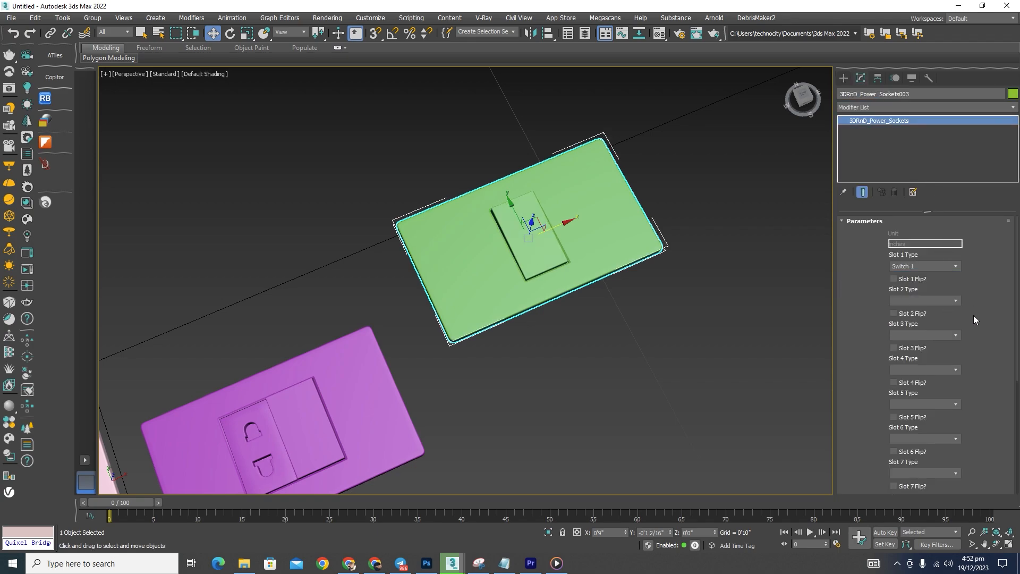
pyautogui.click(955, 301)
pyautogui.click(909, 317)
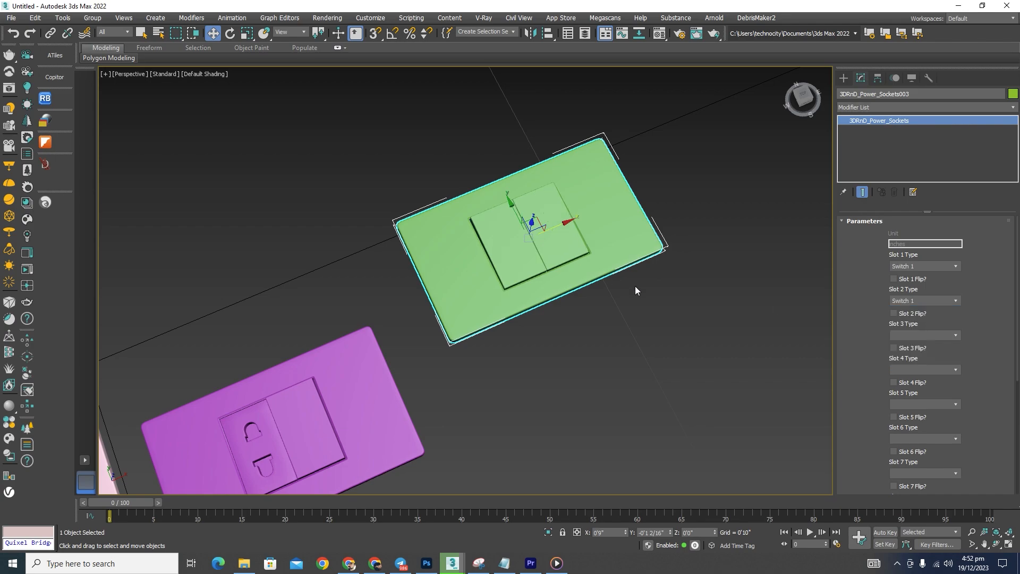
# Set the third plate's Slot 3 and Slot 4 types to Type A,C.
pyautogui.click(957, 336)
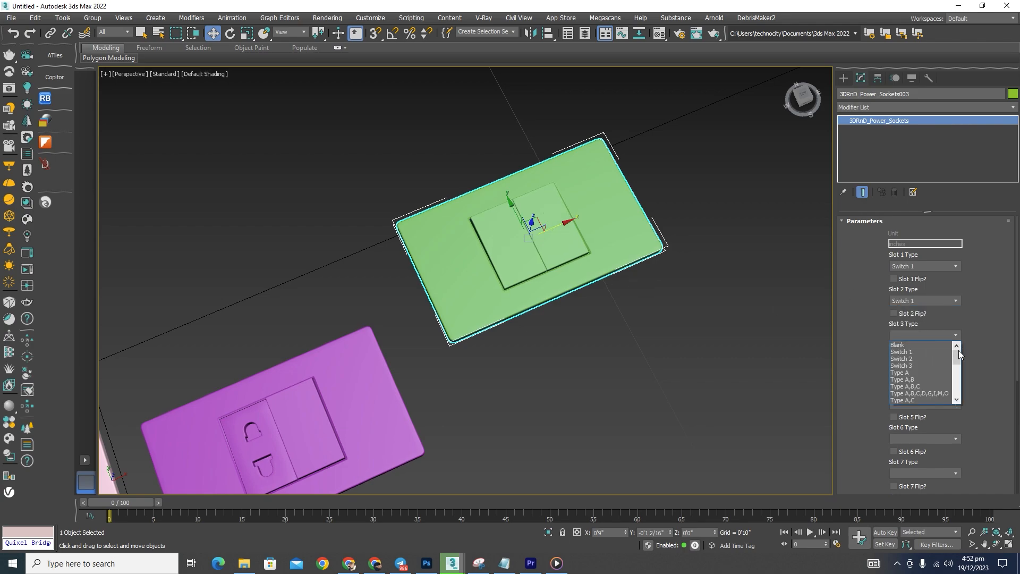
pyautogui.moveTo(957, 355); pyautogui.dragTo(958, 362)
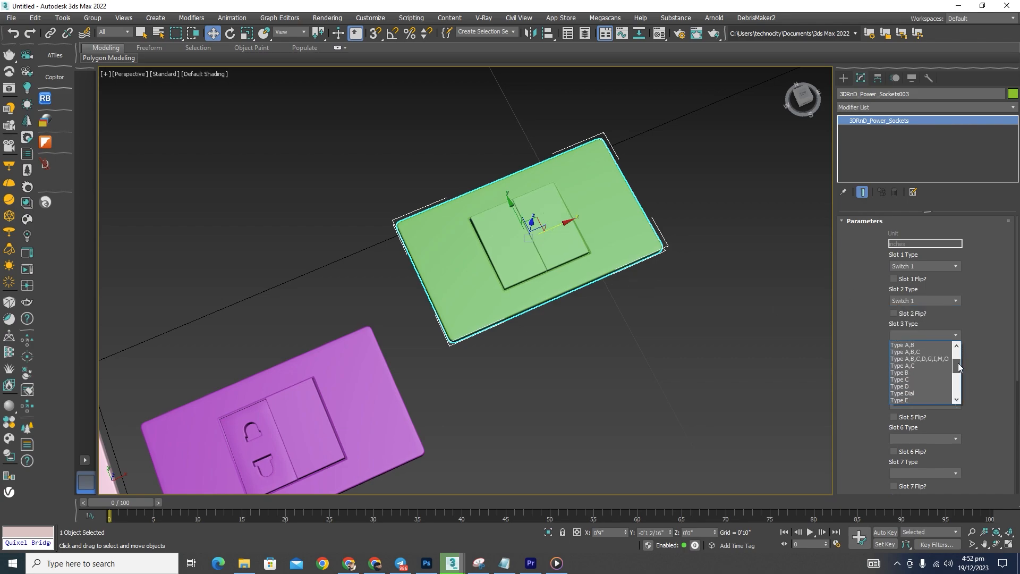
pyautogui.click(906, 365)
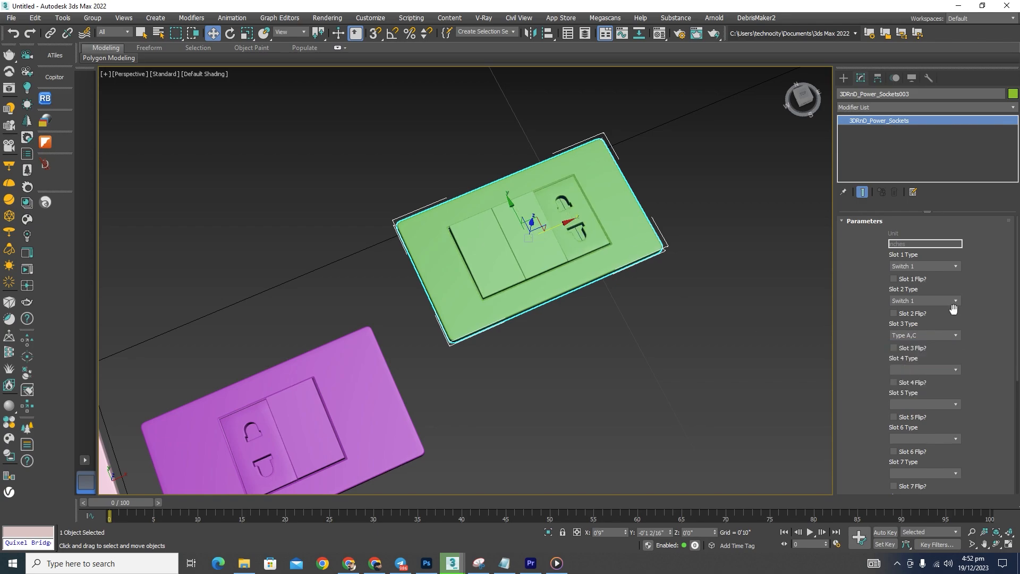
pyautogui.click(955, 370)
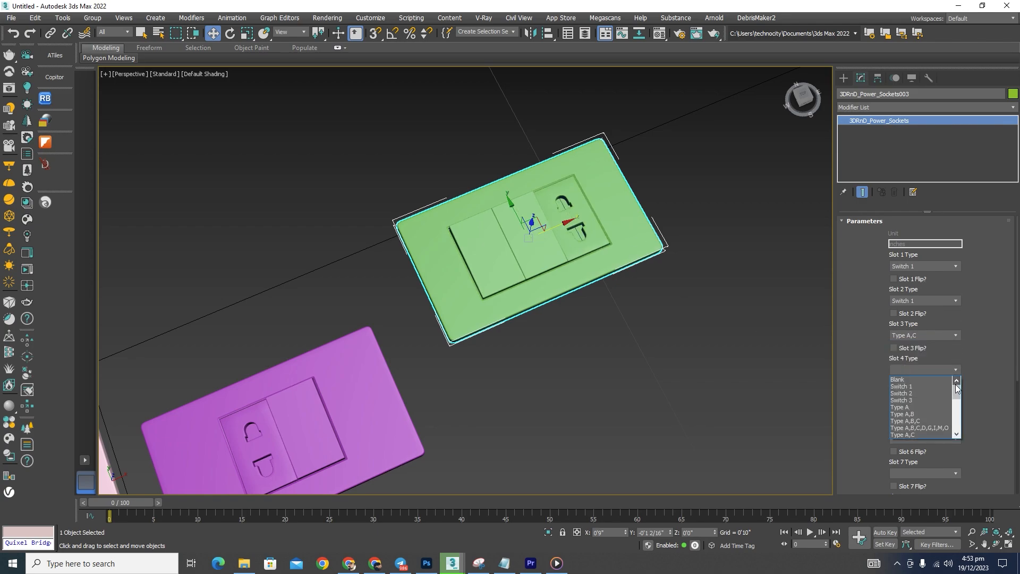
pyautogui.moveTo(958, 396); pyautogui.dragTo(959, 402)
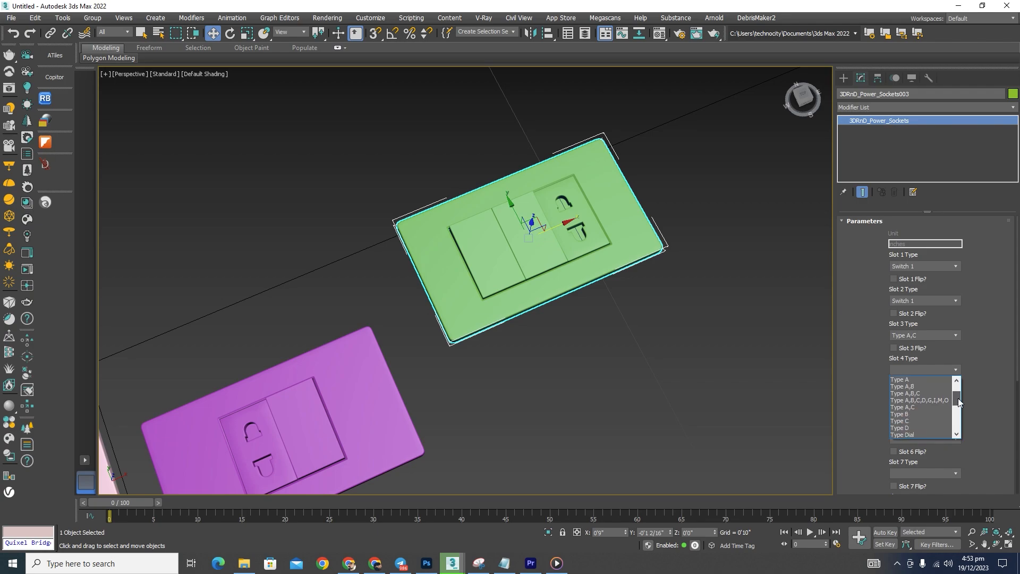
pyautogui.click(921, 406)
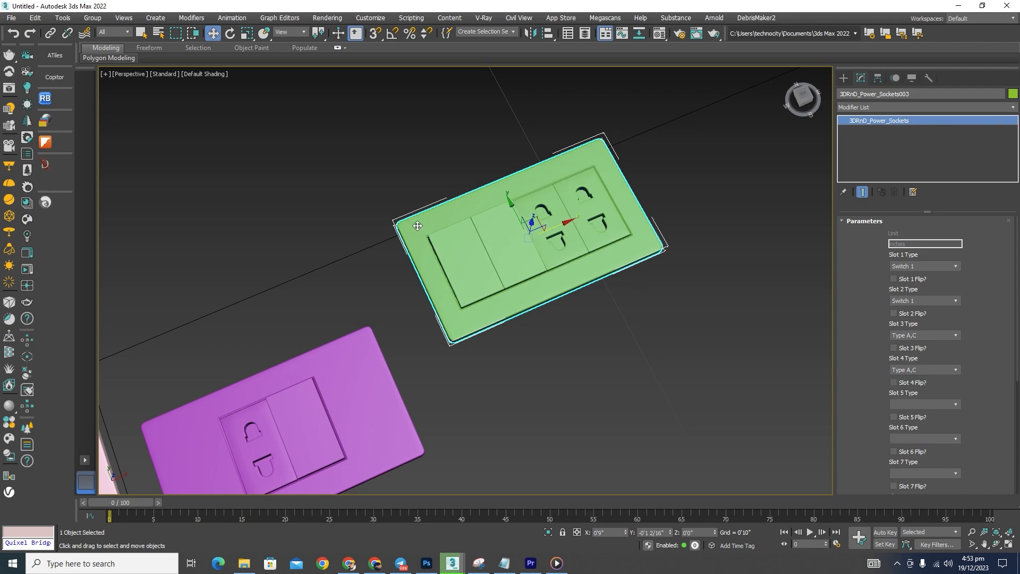
pyautogui.scroll(-3, 418, 225)
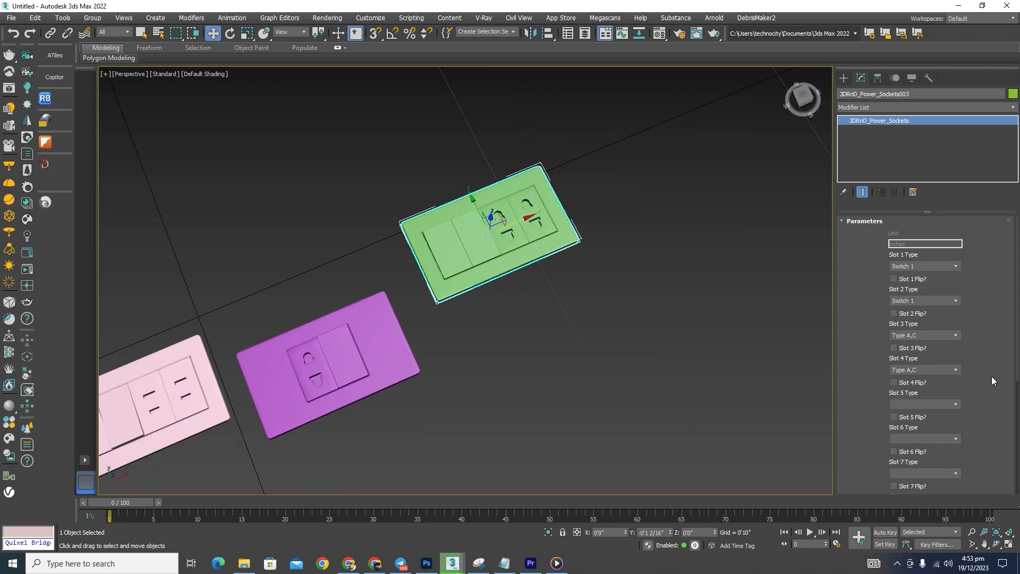
# Set the third plate's Slot 5 type to Type B and frame the plate in the viewport.
pyautogui.click(954, 404)
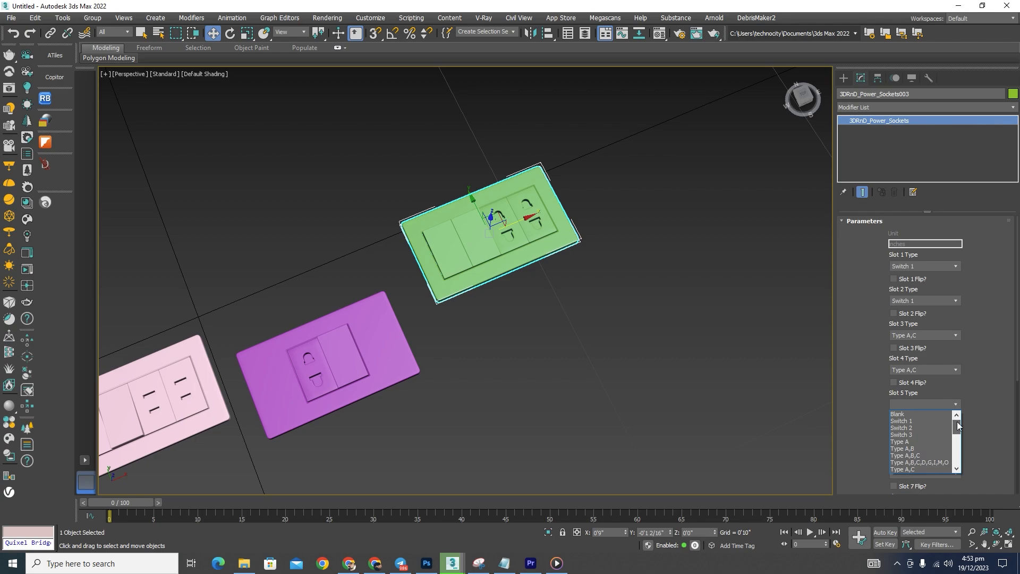
pyautogui.moveTo(957, 422); pyautogui.dragTo(957, 430)
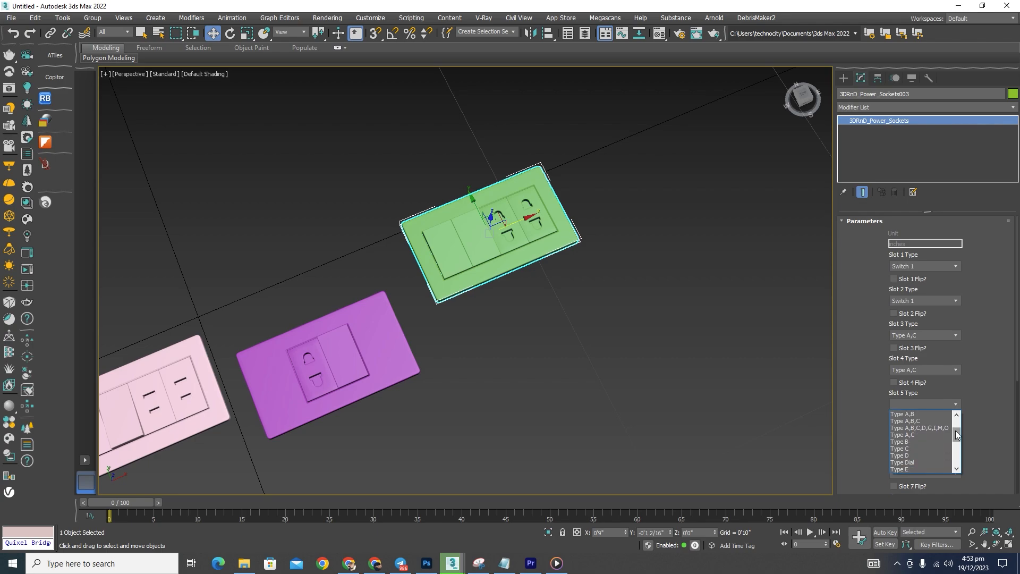
pyautogui.click(910, 441)
pyautogui.press('z')
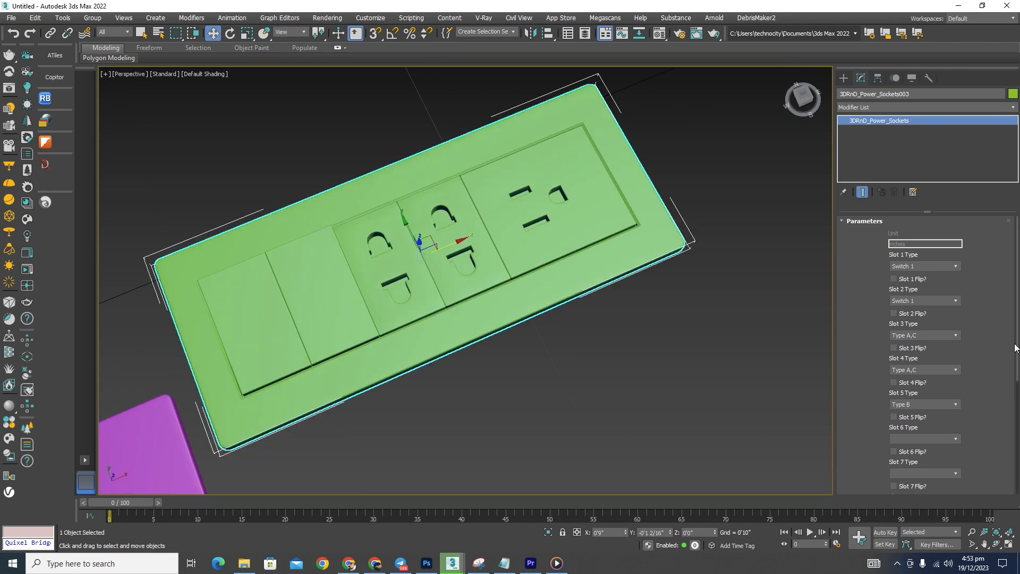
# Switch Slot 5 through Type F, Type G, Type I and Type J to compare the socket shapes.
pyautogui.click(954, 405)
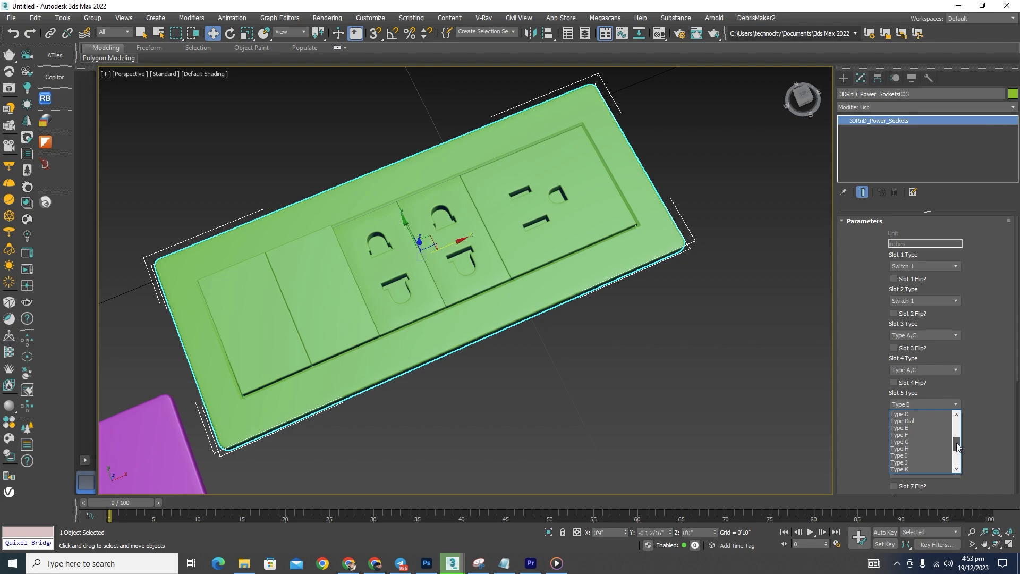
pyautogui.click(905, 435)
pyautogui.click(956, 405)
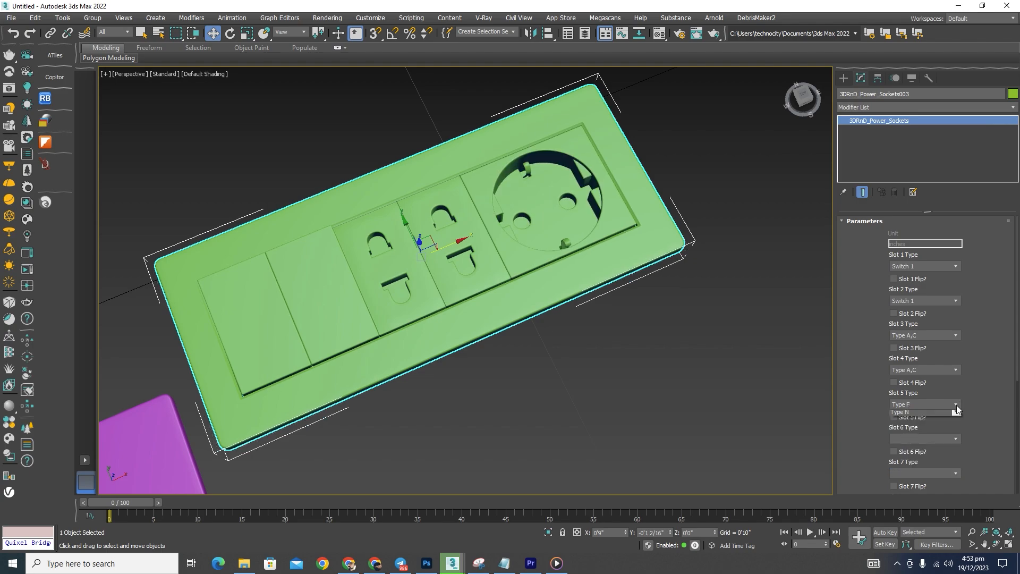
pyautogui.click(908, 418)
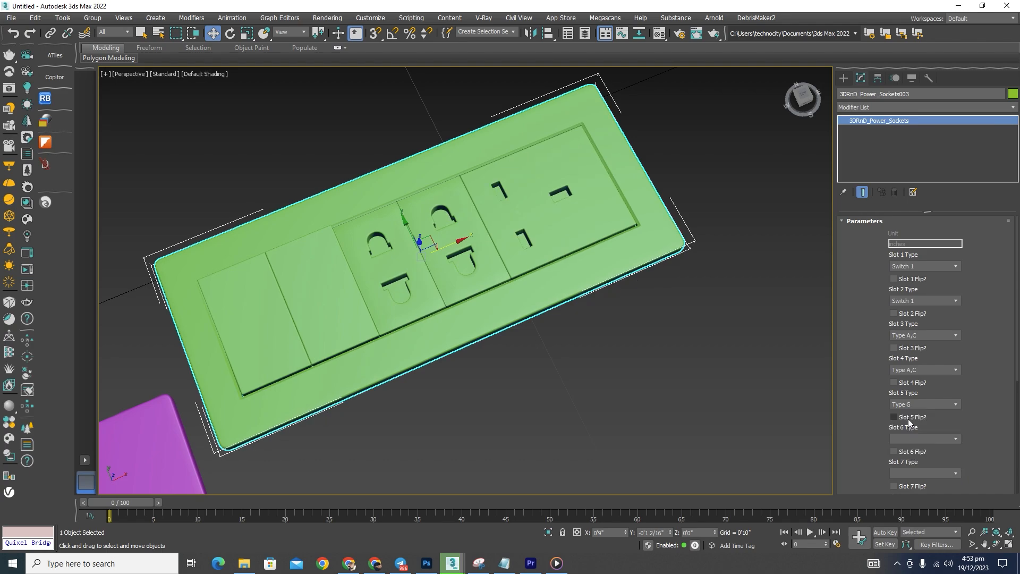
pyautogui.click(959, 405)
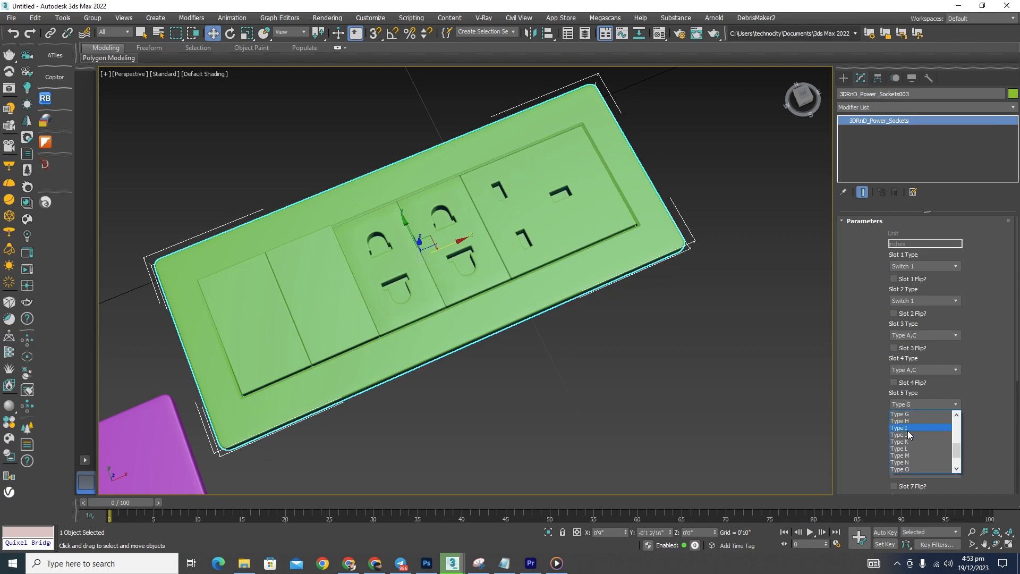
pyautogui.click(907, 428)
pyautogui.click(958, 405)
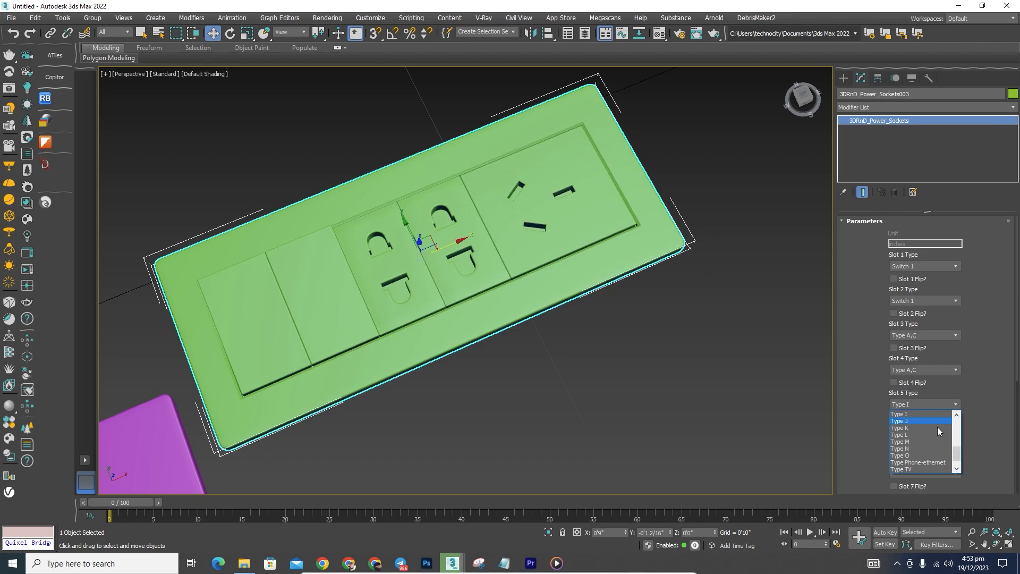
pyautogui.click(910, 419)
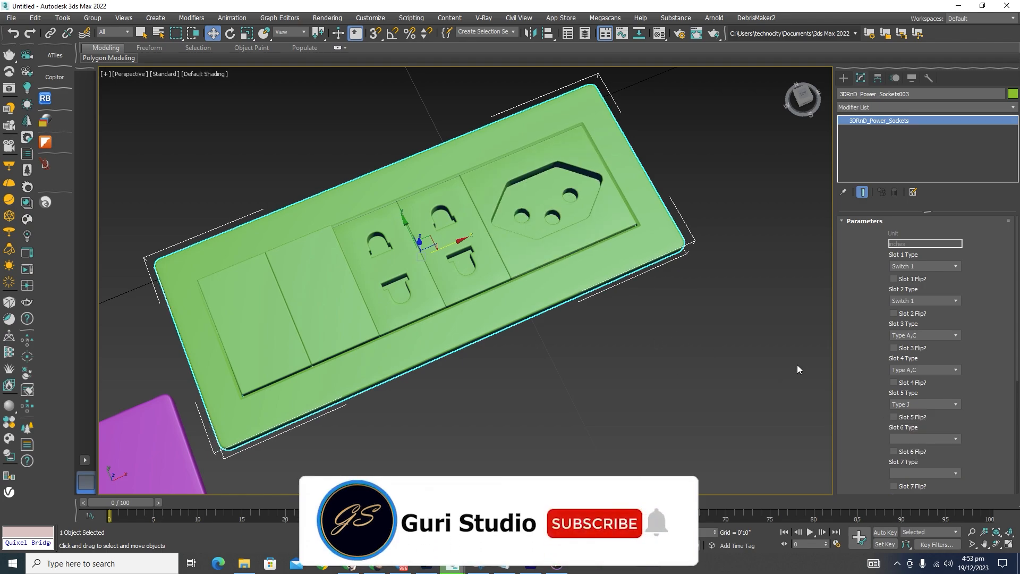
pyautogui.click(957, 369)
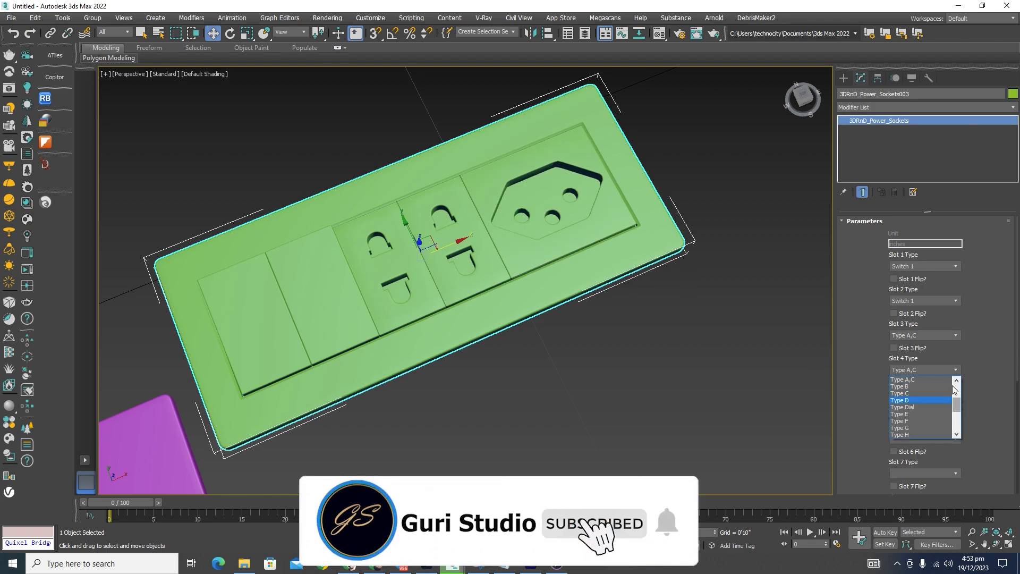
pyautogui.click(956, 369)
# Set the third plate's Slot 5 type to Type TV and inspect the connector up close.
pyautogui.click(956, 405)
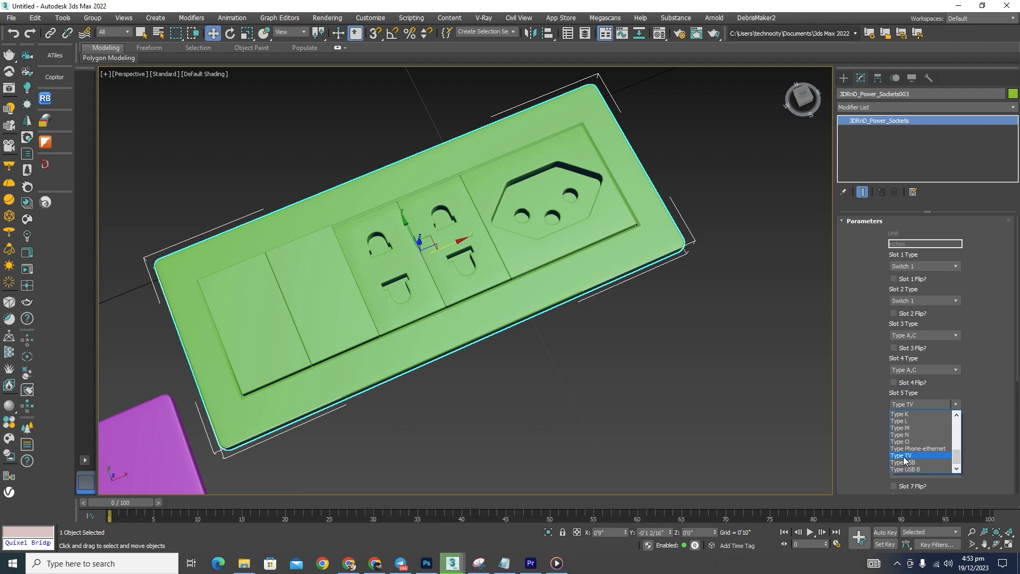
pyautogui.click(904, 457)
pyautogui.scroll(2, 551, 198)
pyautogui.scroll(-2, 554, 200)
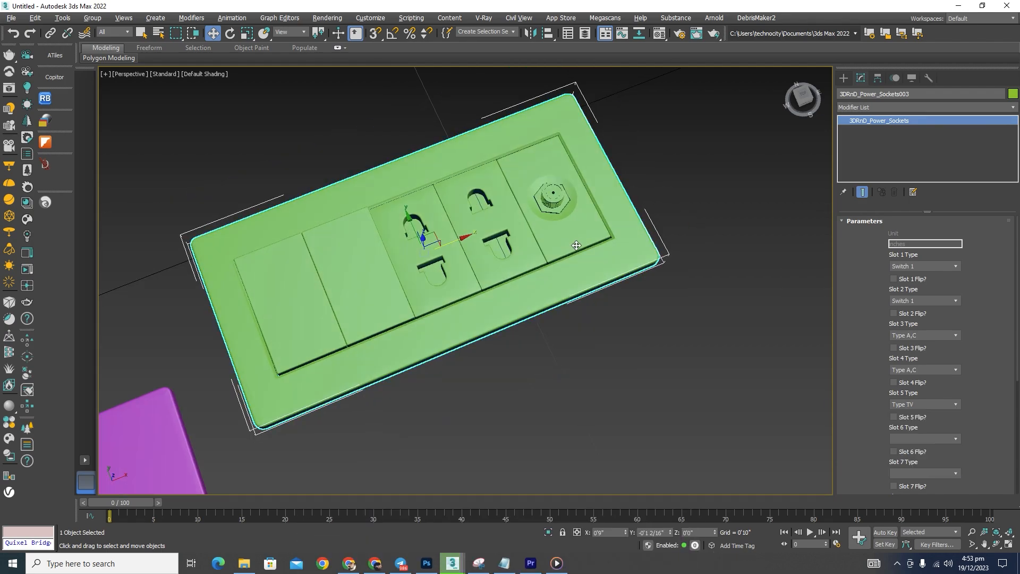
pyautogui.keyDown('alt'); pyautogui.moveTo(576, 246); pyautogui.dragTo(547, 212, button='middle'); pyautogui.keyUp('alt')
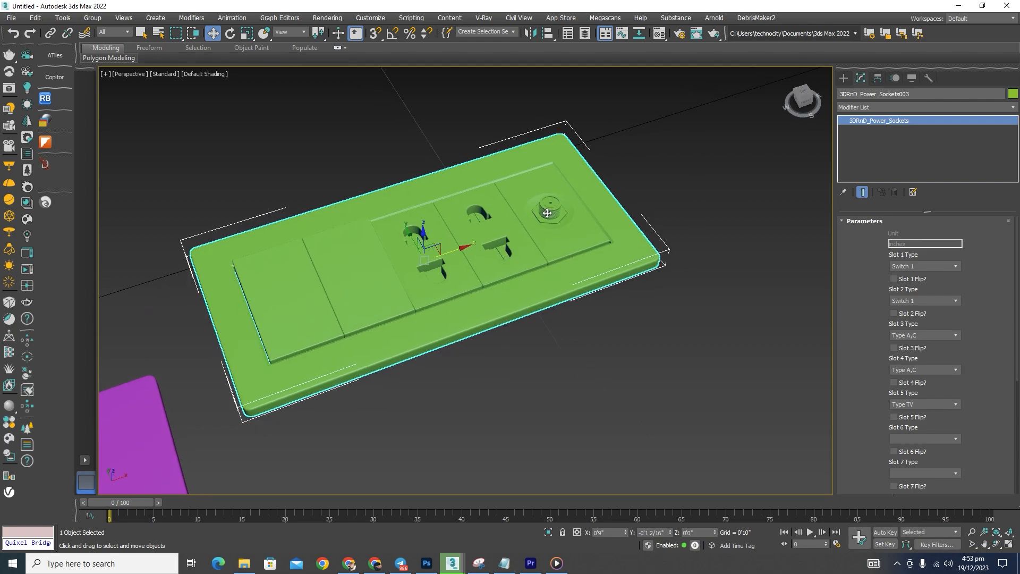
pyautogui.scroll(4, 548, 213)
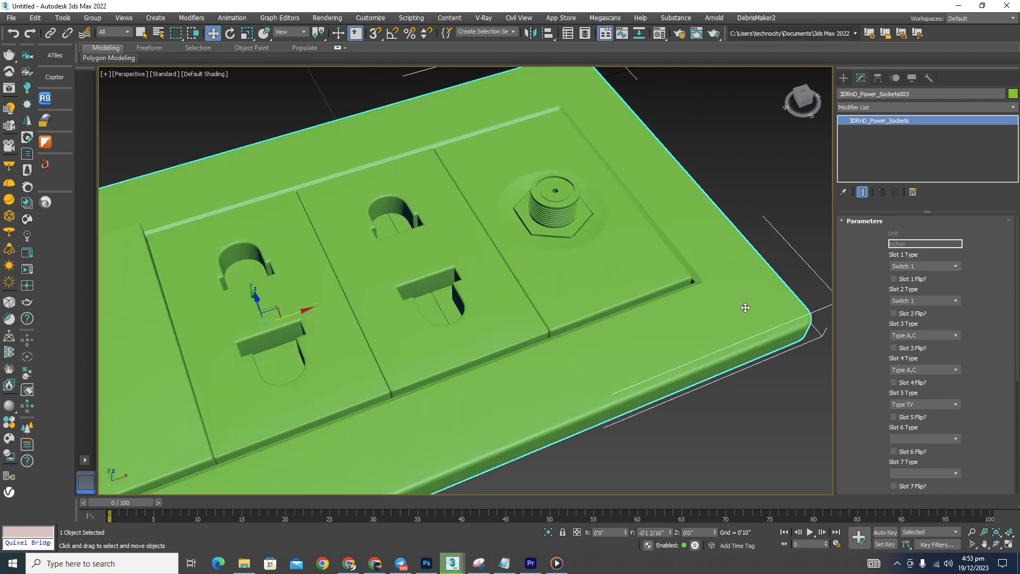
# Set the third plate's Slot 6 type to Type USB and inspect the whole plate.
pyautogui.click(956, 439)
pyautogui.moveTo(958, 464); pyautogui.dragTo(958, 494)
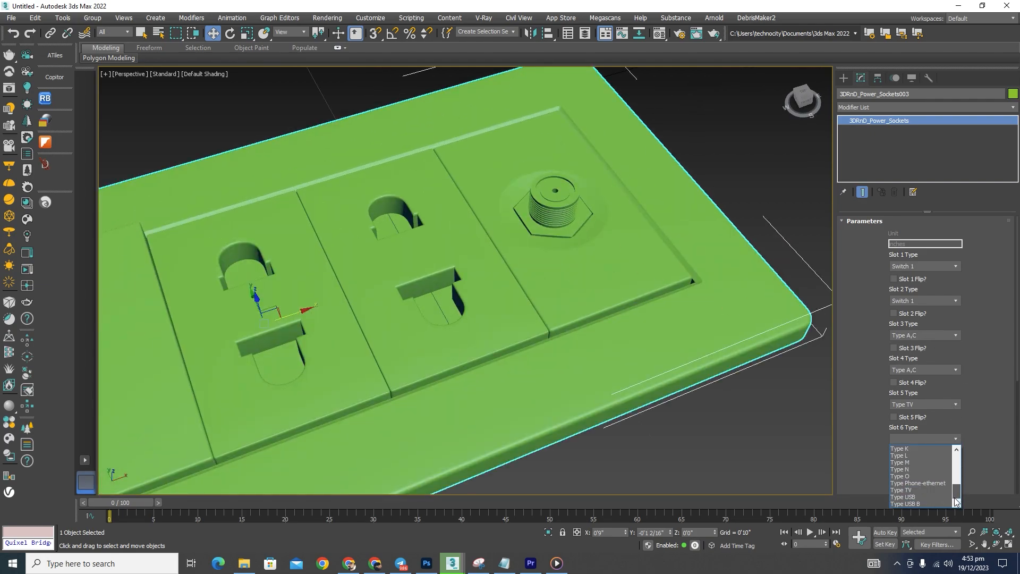
pyautogui.click(903, 497)
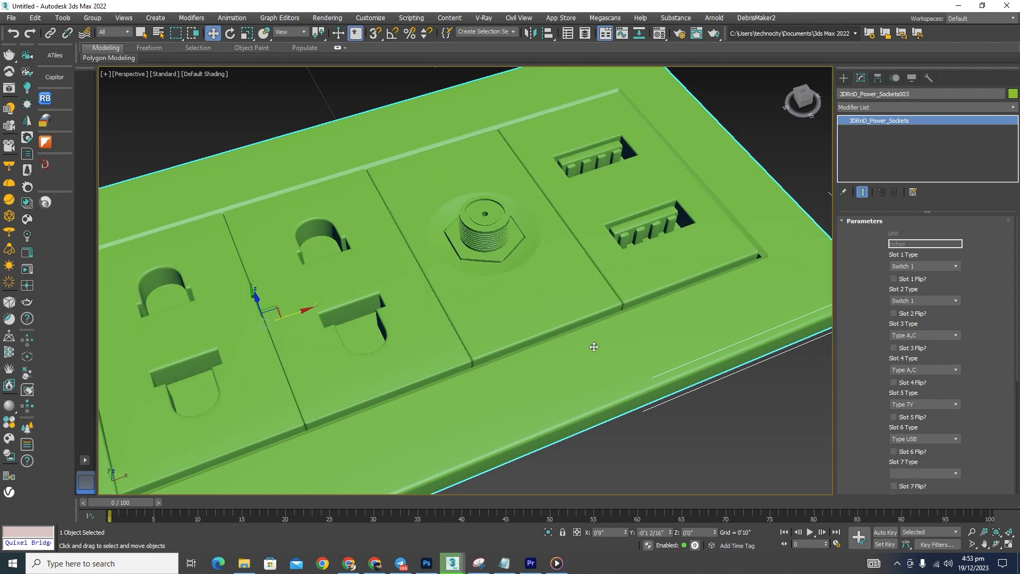
pyautogui.scroll(-5, 594, 272)
pyautogui.moveTo(624, 289)
pyautogui.keyDown('alt'); pyautogui.mouseDown(button='middle')
pyautogui.moveTo(621, 348)
pyautogui.moveTo(604, 304)
pyautogui.moveTo(634, 283)
pyautogui.mouseUp(button='middle'); pyautogui.keyUp('alt')
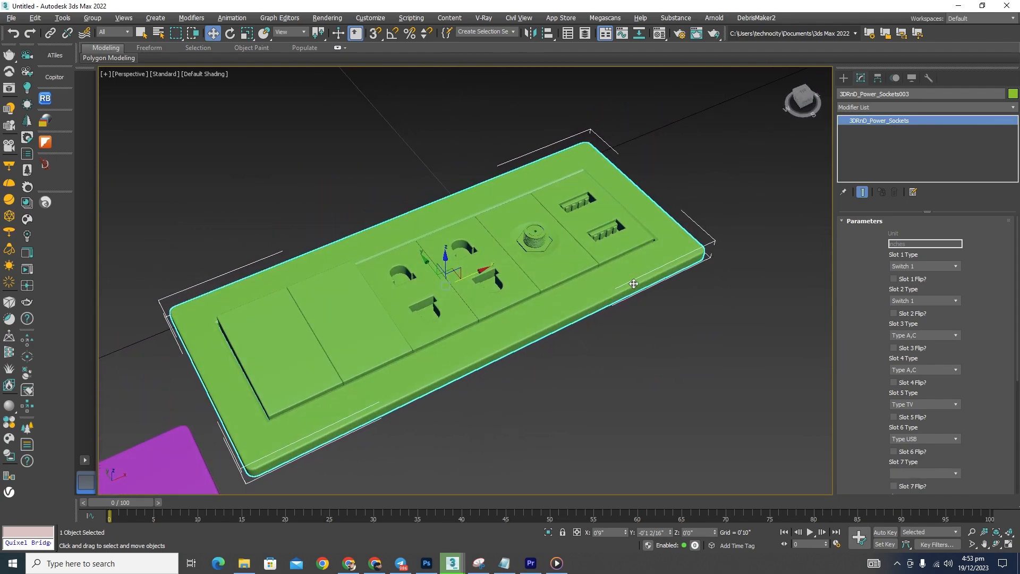
# Set the third plate's Slot 6 type to Type USB B and view the plate alongside the other two.
pyautogui.scroll(-5, 957, 417)
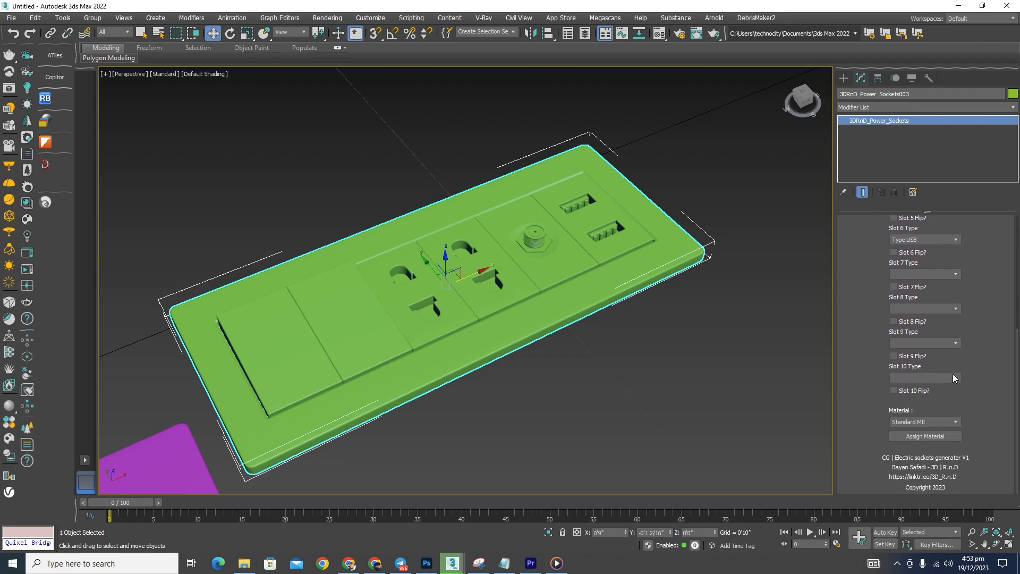
pyautogui.moveTo(1017, 416); pyautogui.dragTo(1017, 368)
pyautogui.click(956, 317)
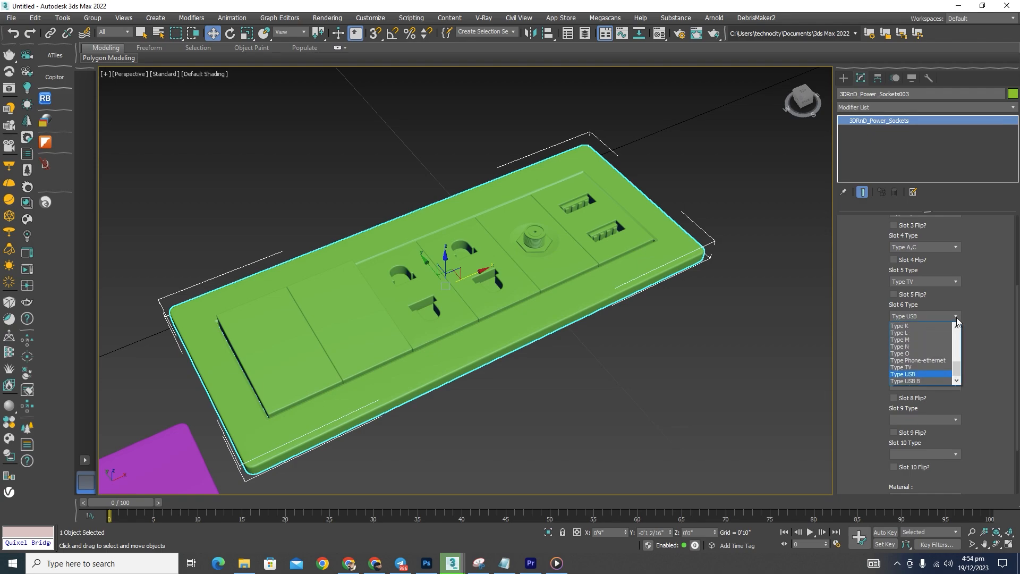
pyautogui.click(921, 381)
pyautogui.keyDown('alt'); pyautogui.moveTo(627, 273); pyautogui.dragTo(606, 276, button='middle'); pyautogui.keyUp('alt')
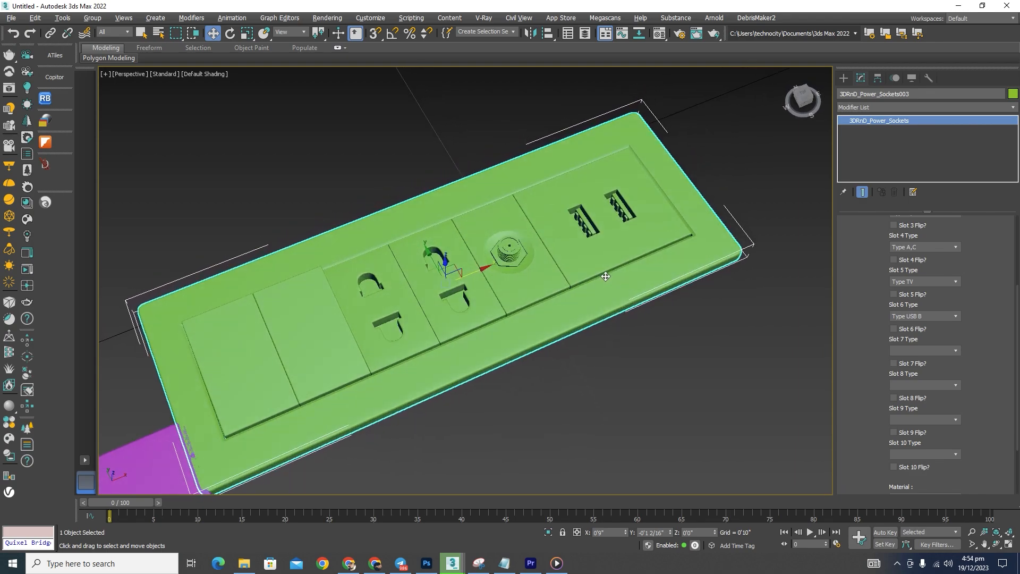
pyautogui.scroll(-5, 481, 258)
pyautogui.keyDown('alt'); pyautogui.moveTo(481, 258); pyautogui.dragTo(532, 348, button='middle'); pyautogui.keyUp('alt')
pyautogui.scroll(3, 489, 300)
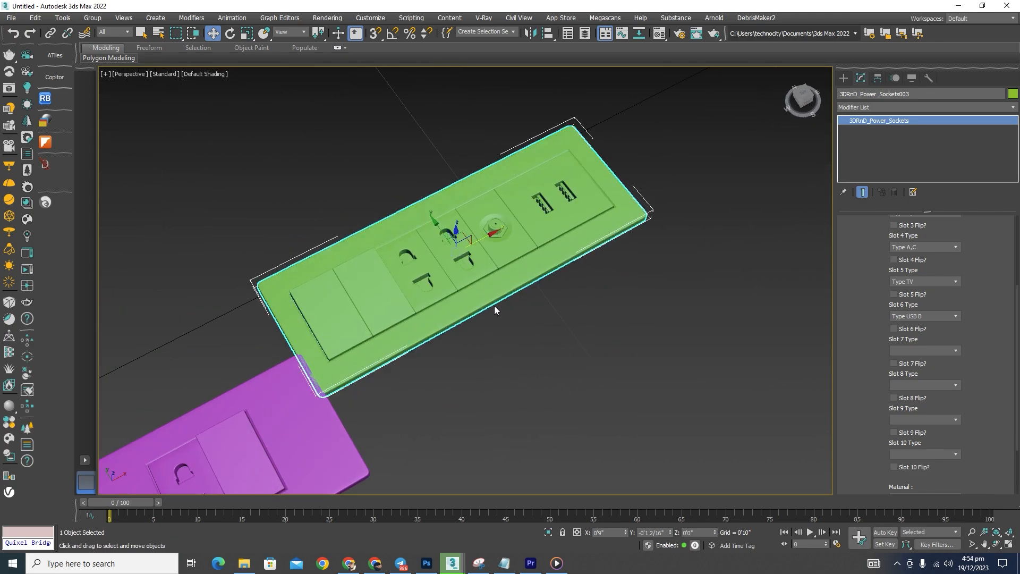
pyautogui.scroll(-4, 494, 308)
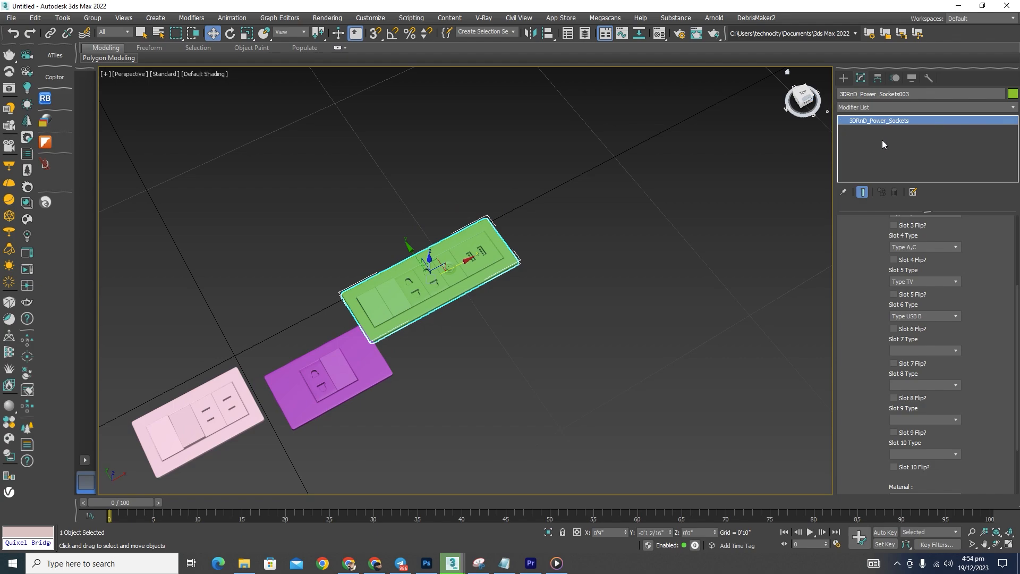